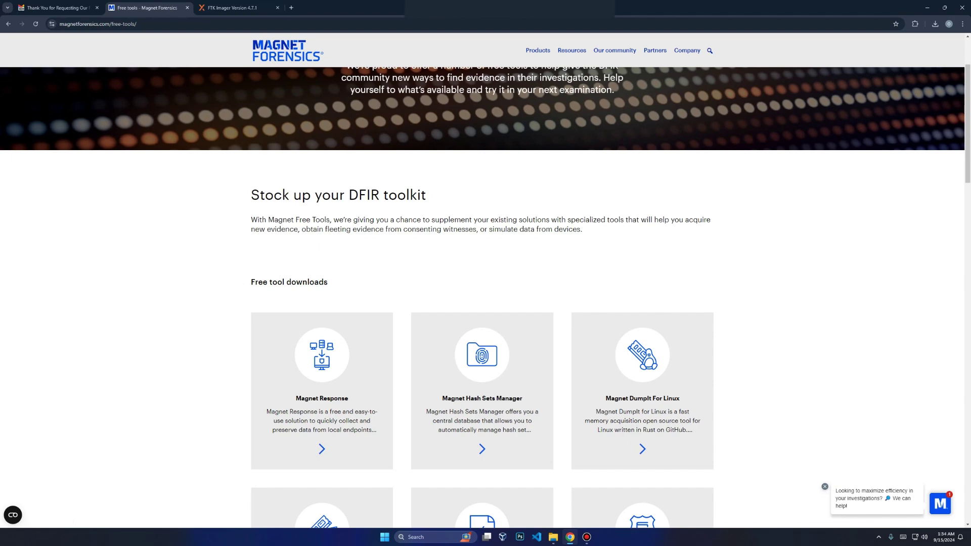
Step: Open the Magnet DumpIt for Windows page from the free tools list and review its description and request form
scroll(486, 296, down, 3)
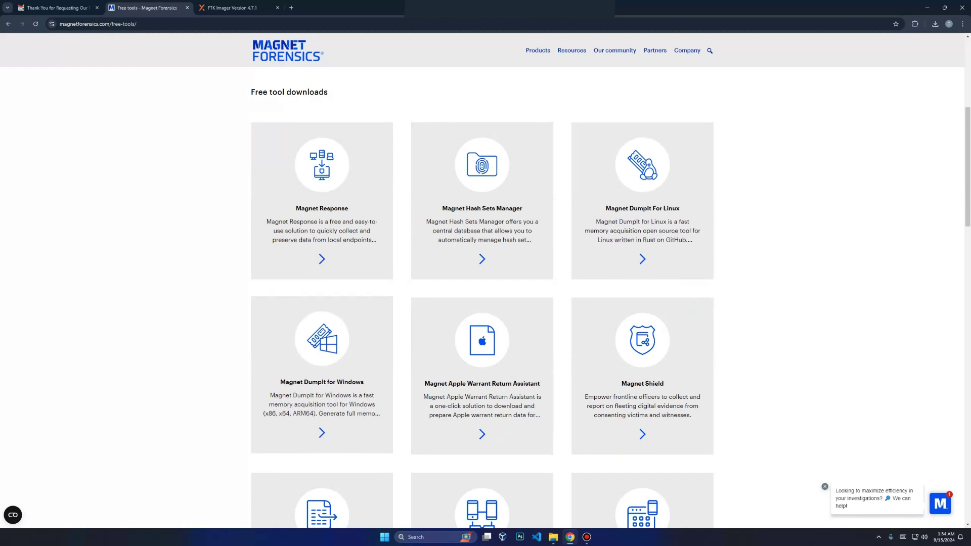
click(321, 434)
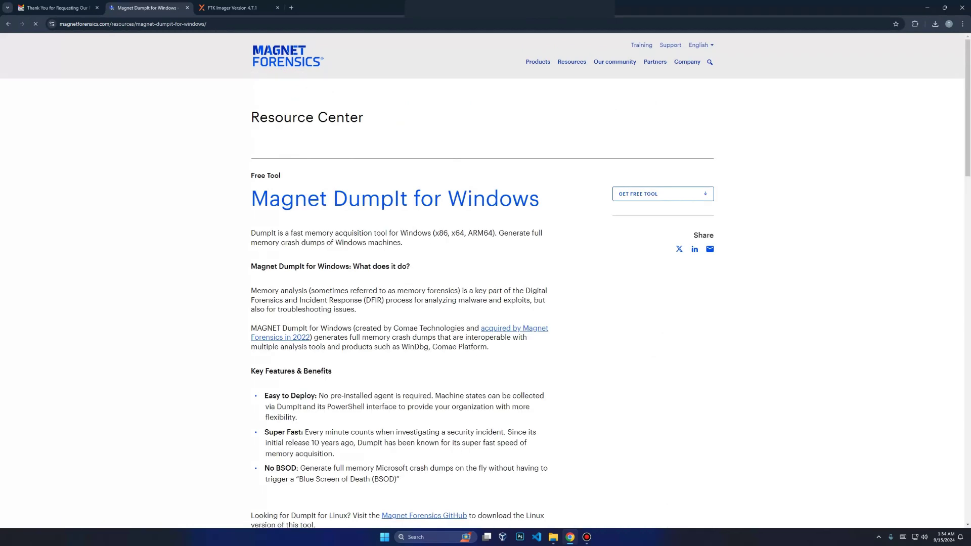
scroll(486, 279, down, 13)
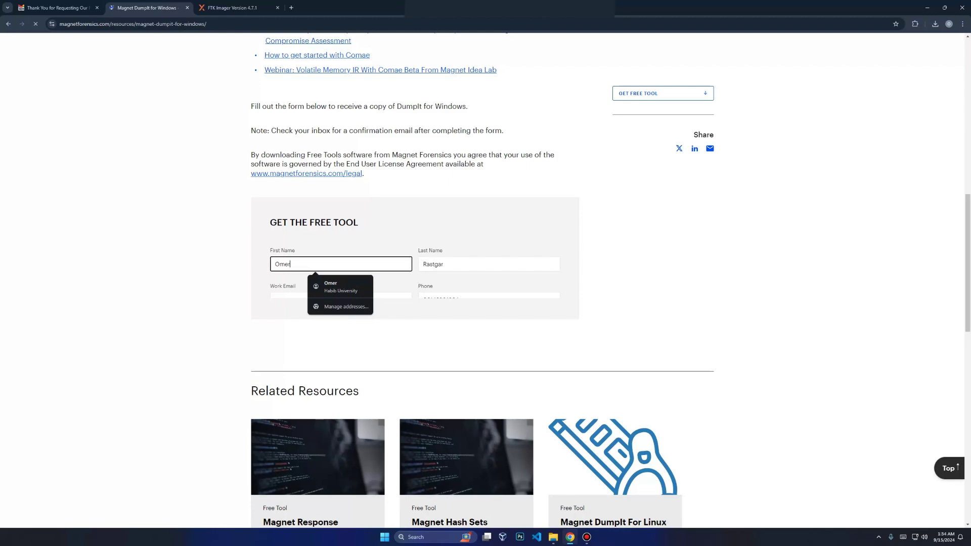
scroll(485, 278, up, 8)
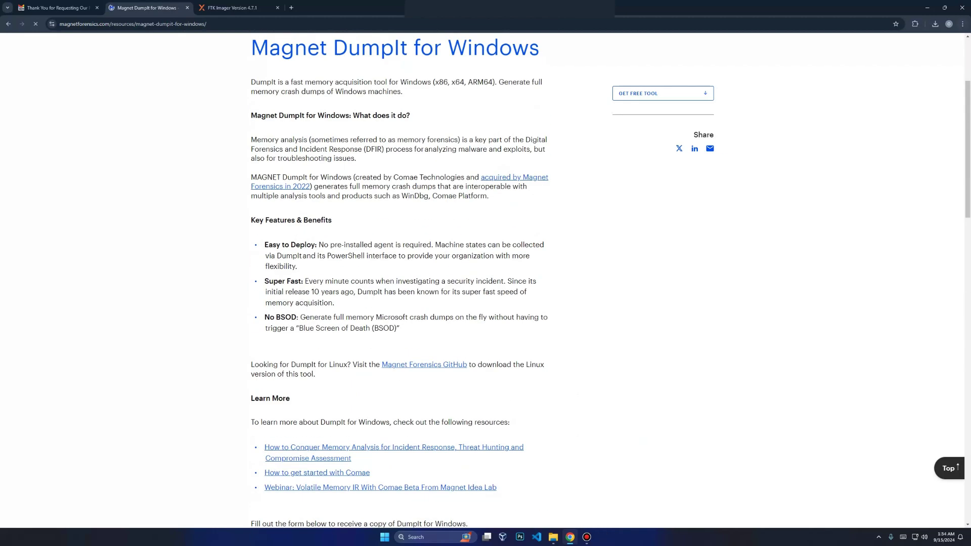
Step: Review the Magnet DumpIt download email and the Exterro download page for FTK Imager Version 4.7.1
key(ctrl+shift+Tab)
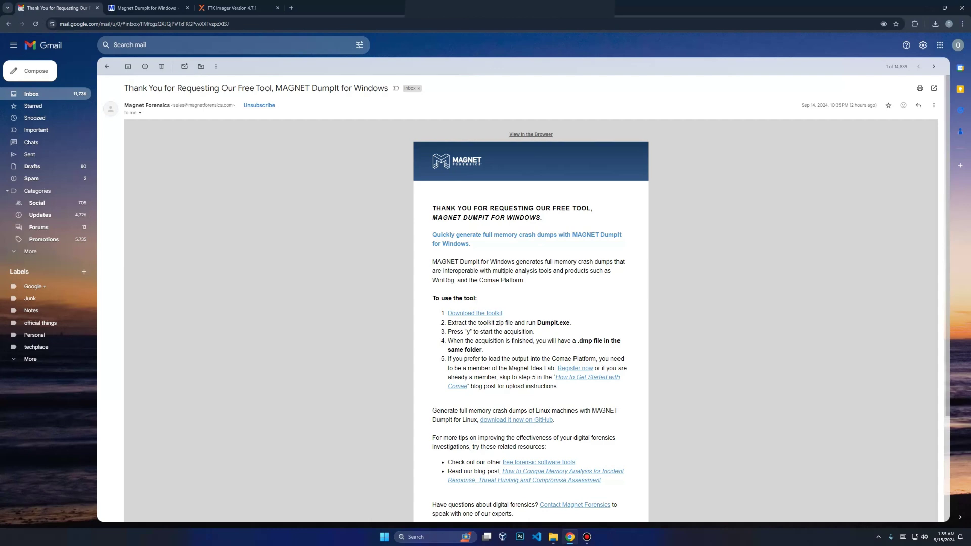
key(ctrl+Tab)
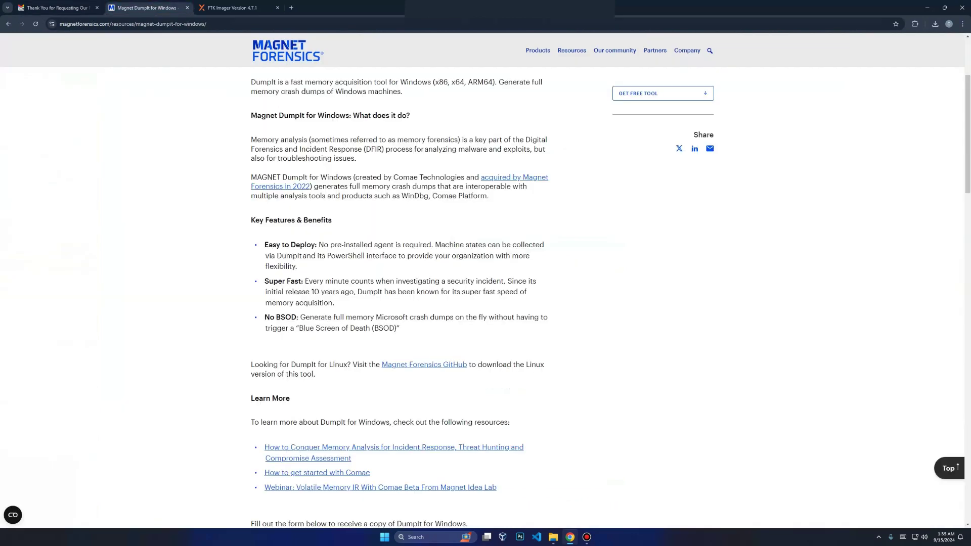
key(ctrl+Tab)
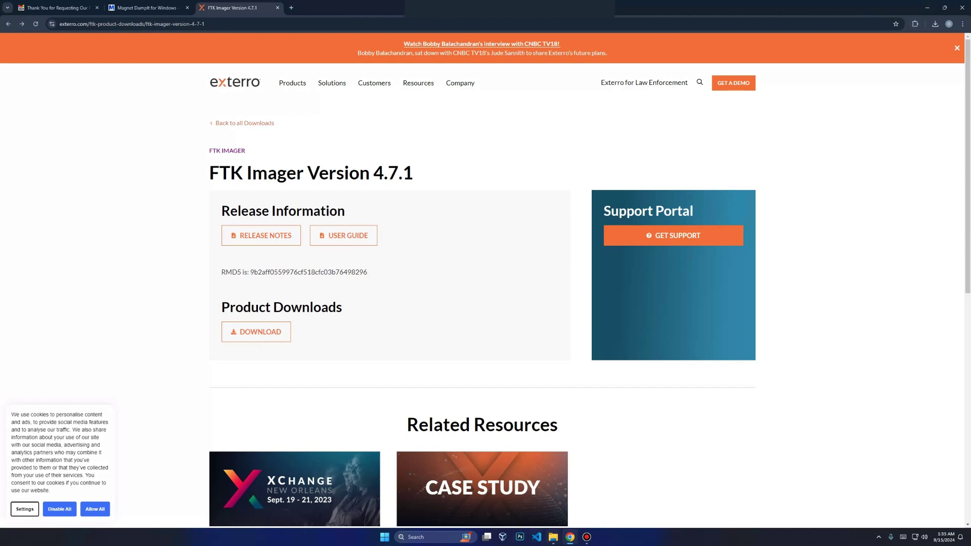
Step: Extract Comae-Toolkit-v20230117.zip from the Downloads folder into its own Comae-Toolkit-v20230117 folder with WinRAR
key(super+e)
scroll(455, 304, up, 3)
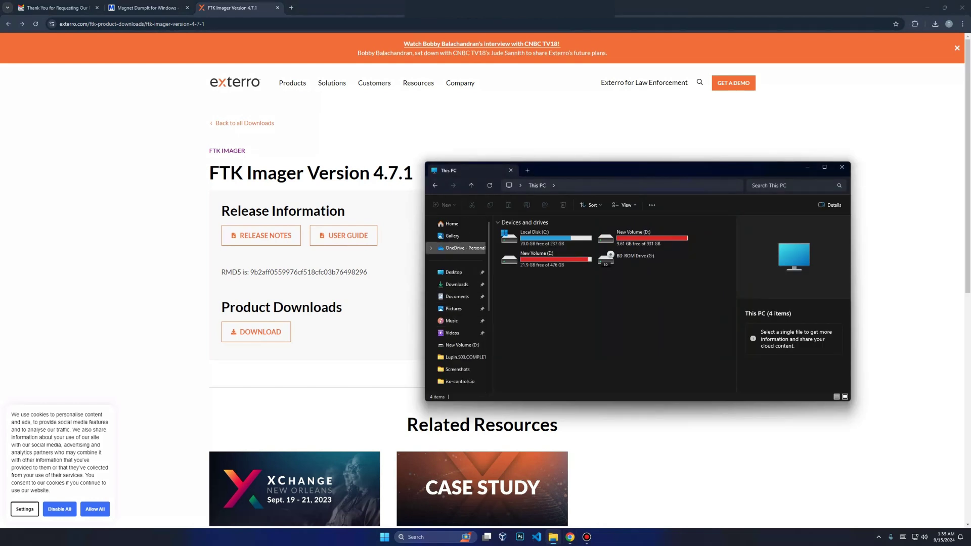
click(457, 284)
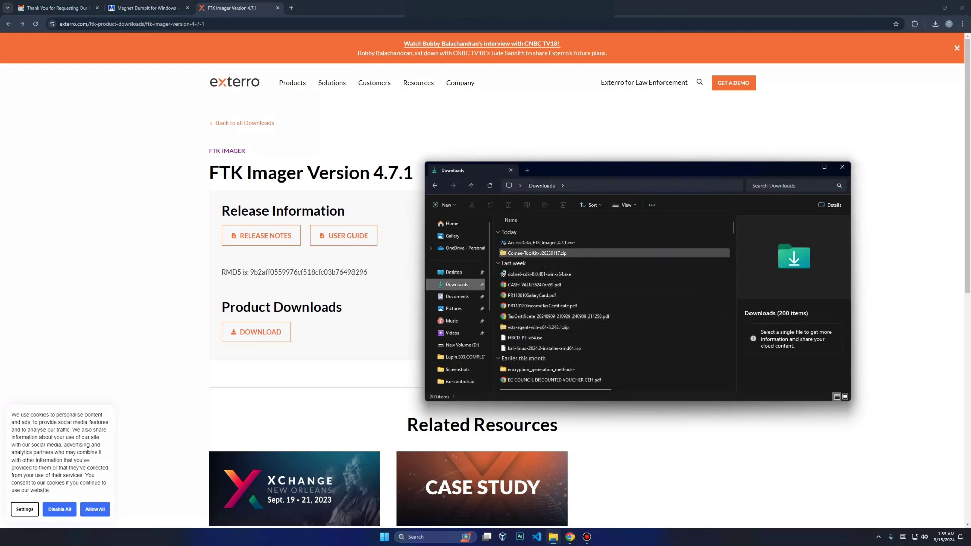
click(536, 253)
right_click(541, 254)
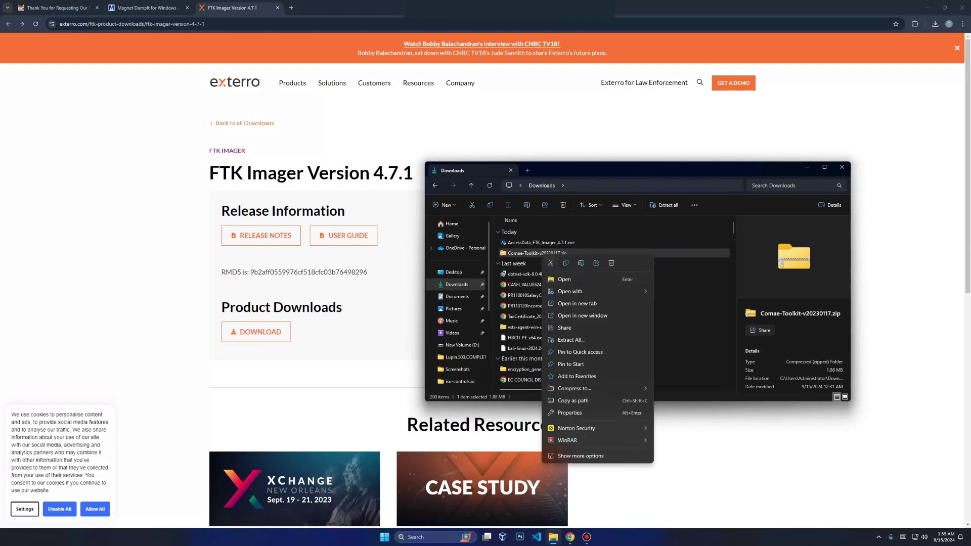
mouse_move(576, 441)
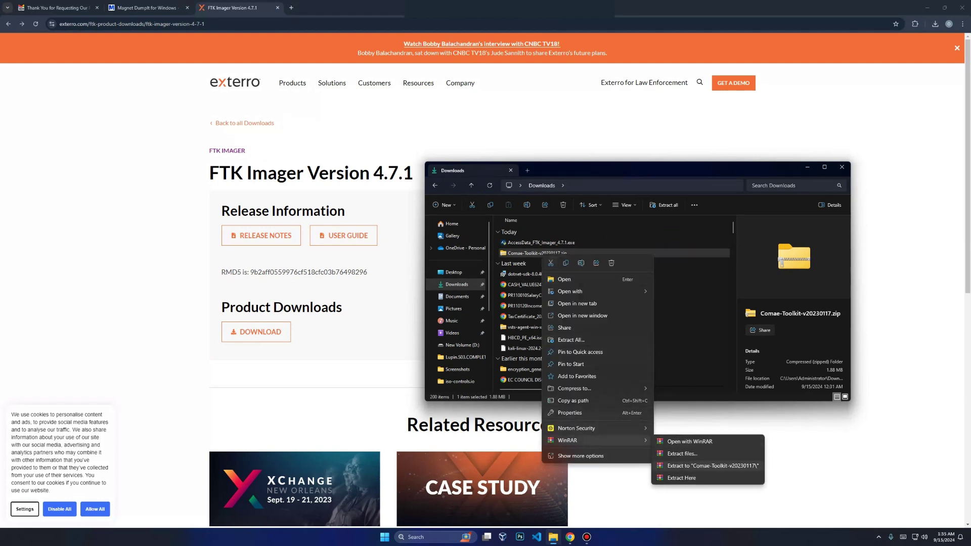
click(713, 466)
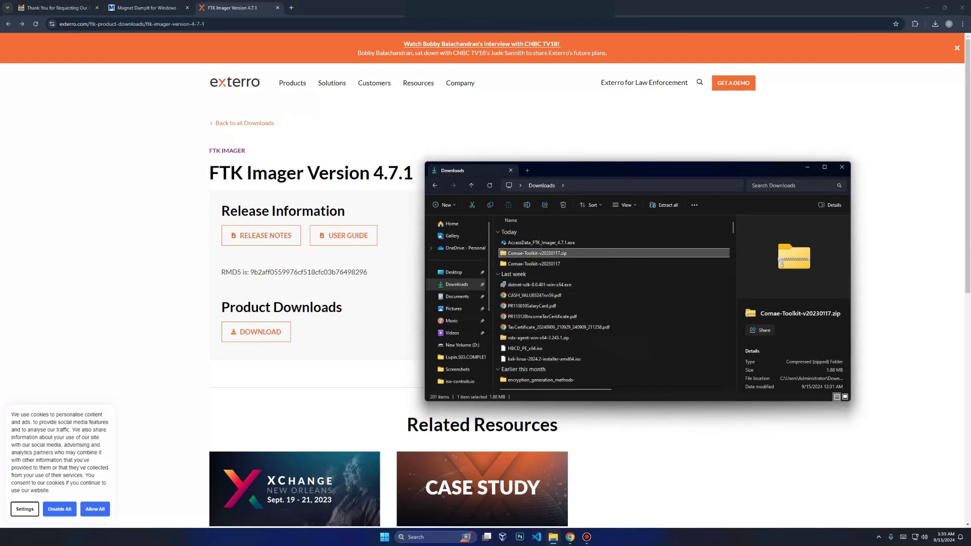
Step: Open the x64 folder inside the extracted Comae-Toolkit-v20230117 folder and locate DumpIt.exe
double_click(534, 263)
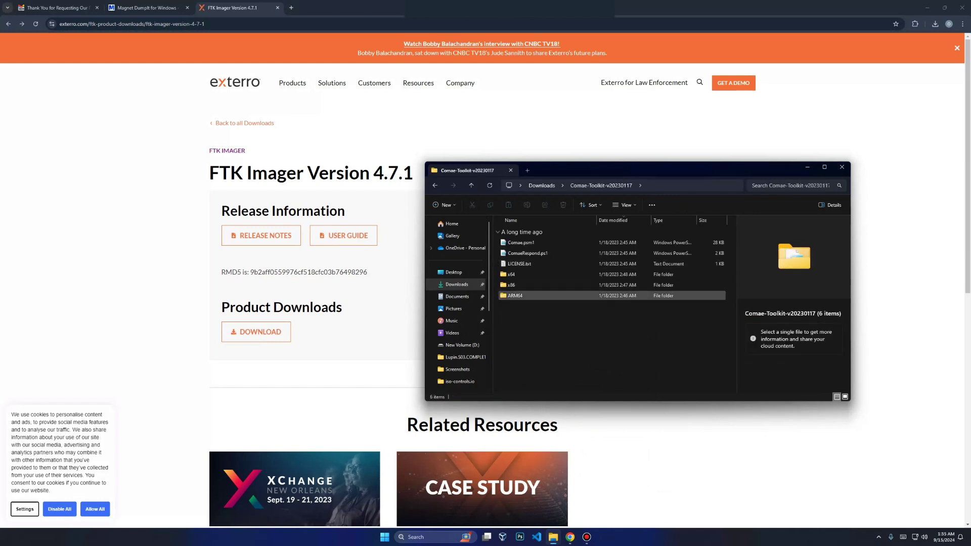
double_click(512, 274)
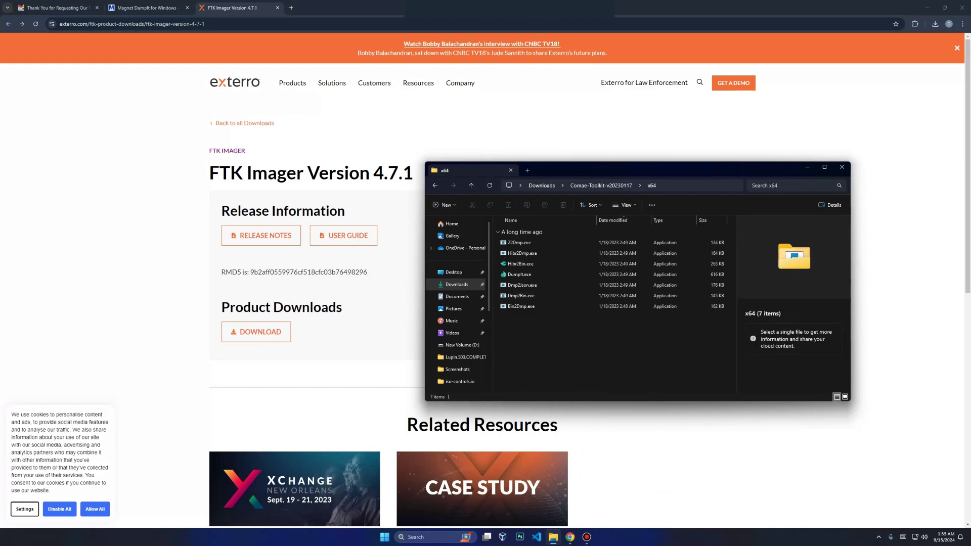
click(516, 274)
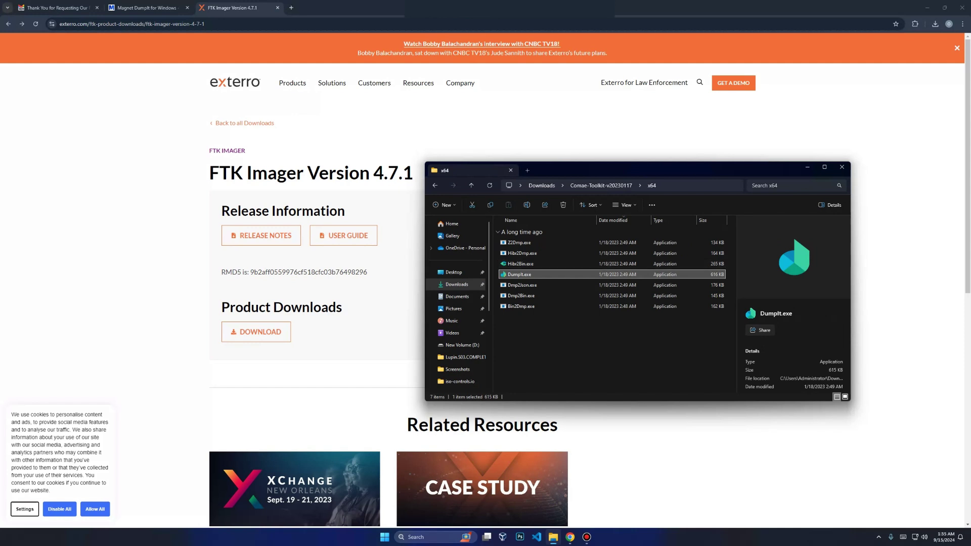
right_click(552, 344)
key(Escape)
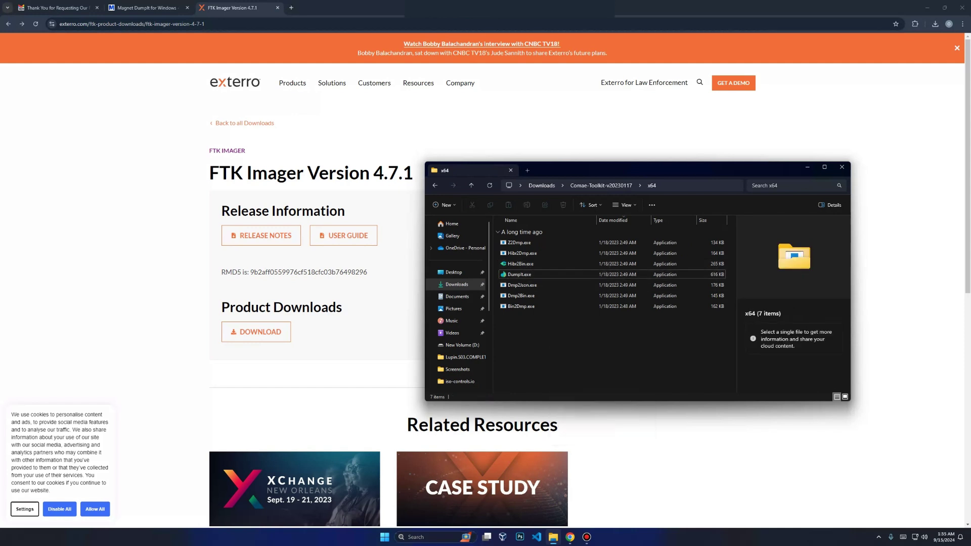
Step: Search Windows for cmd and open Command Prompt as administrator, placing its window beside the x64 folder
click(473, 537)
text(cmd)
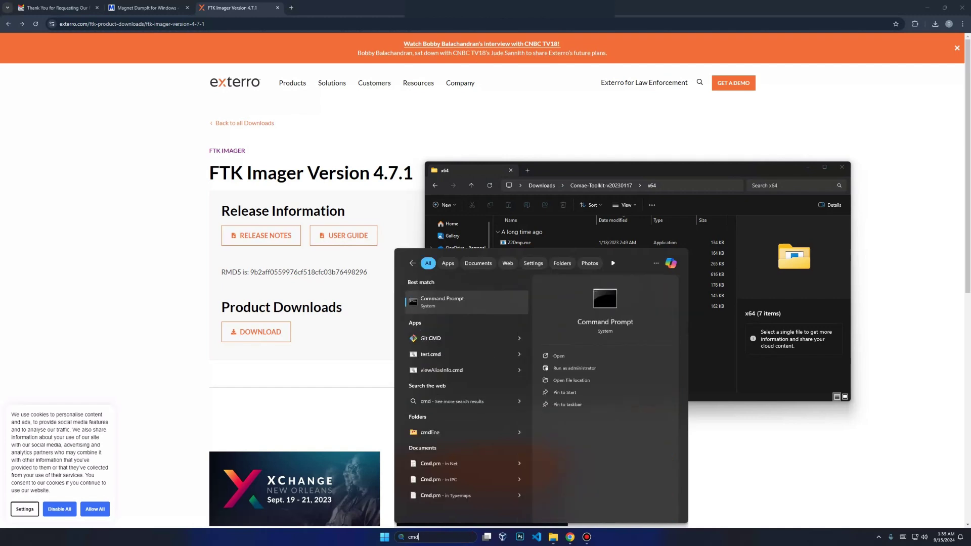
click(575, 369)
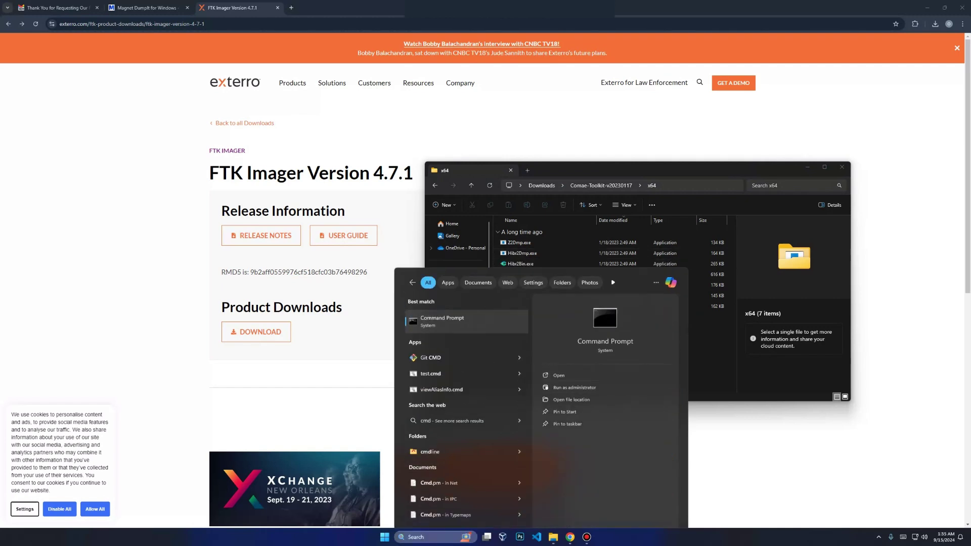
drag(222, 43, 306, 212)
Step: Copy the full path of DumpIt.exe in the x64 folder and run it in the administrator Command Prompt
click(520, 274)
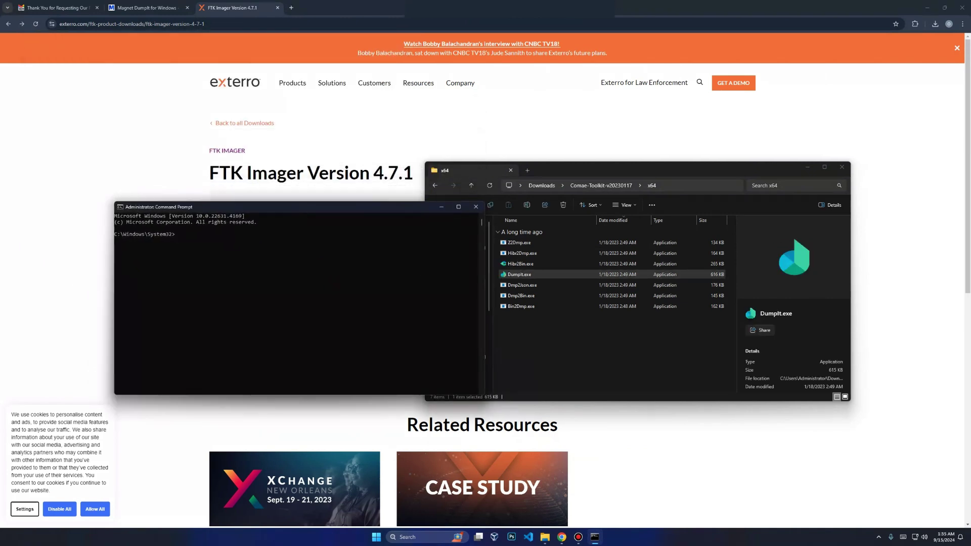
right_click(539, 275)
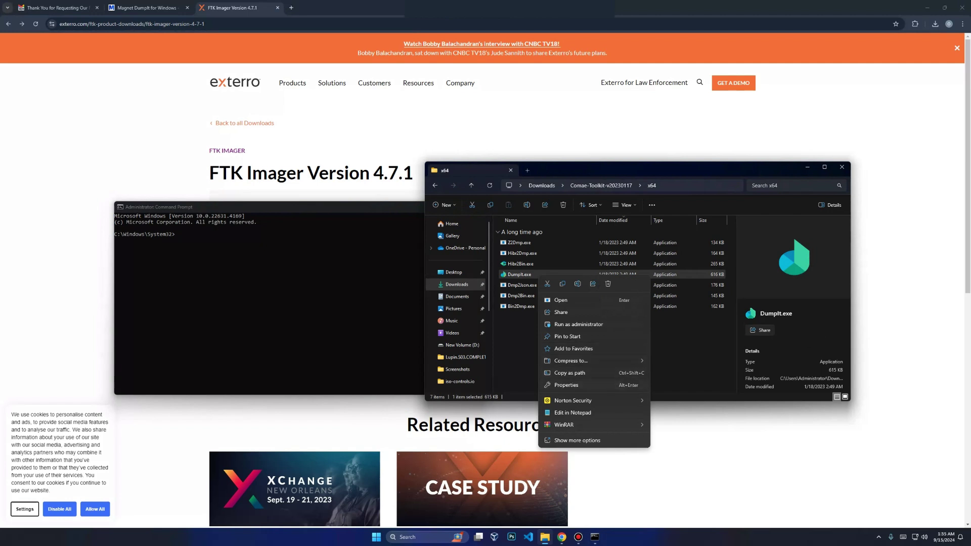
key(alt+Tab)
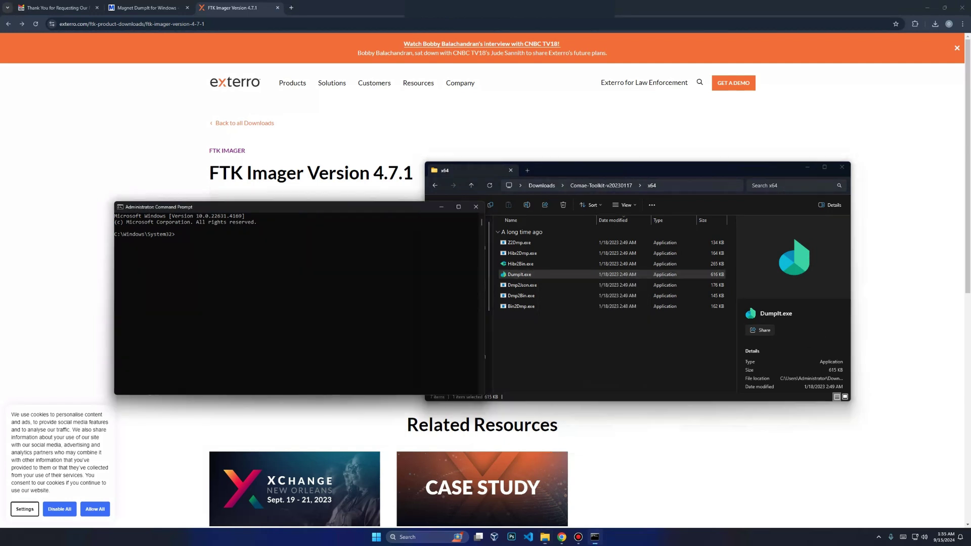
drag(278, 207, 486, 241)
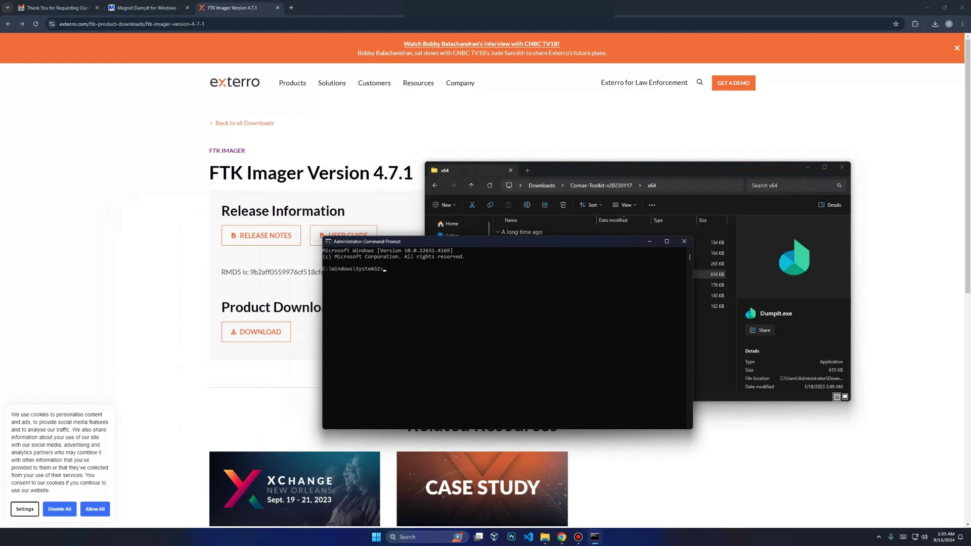
text("C:\Users\Administrator\Downloads\Comae-Toolkit-v20230117\x64\DumpIt.exe")
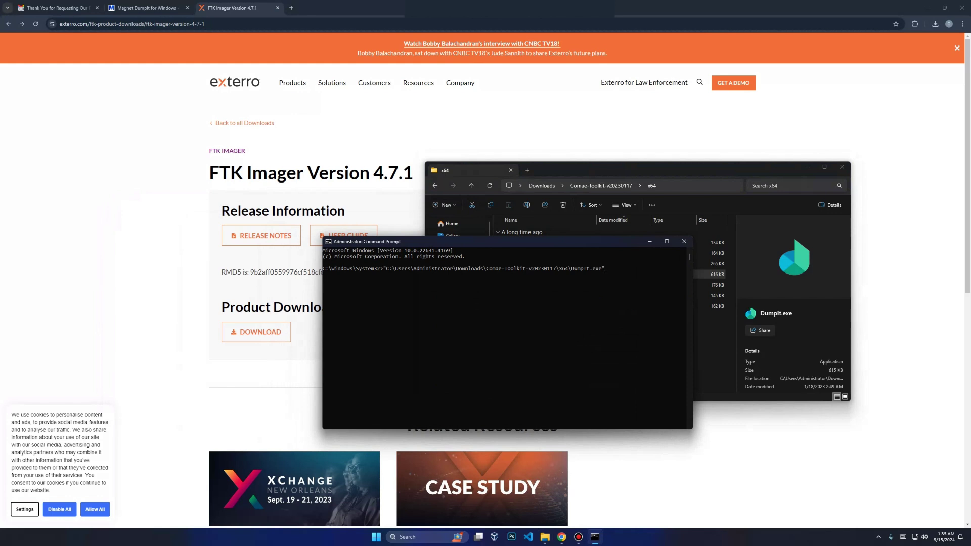
key(Return)
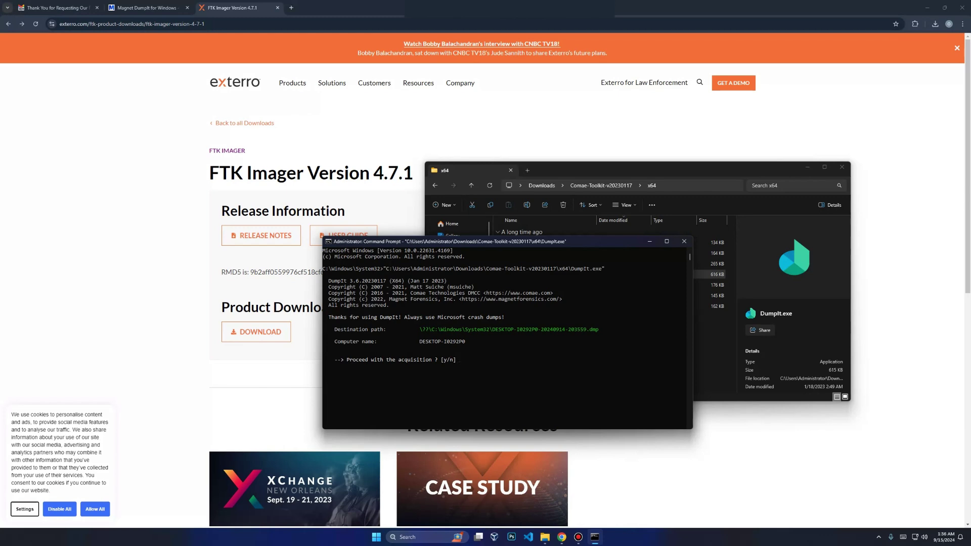
Step: Answer y to start DumpIt's memory acquisition and move the Command Prompt window clear of the file window
drag(541, 242, 581, 233)
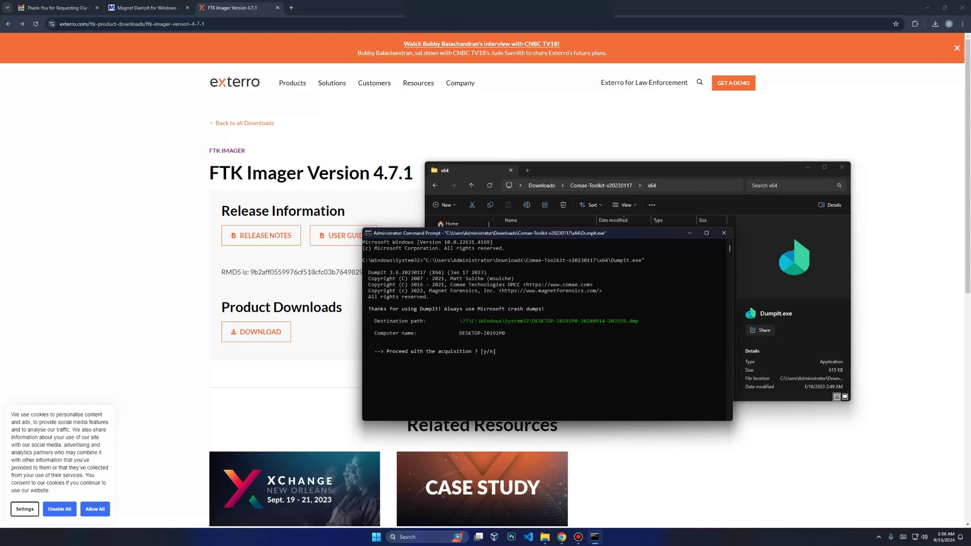
key(Return)
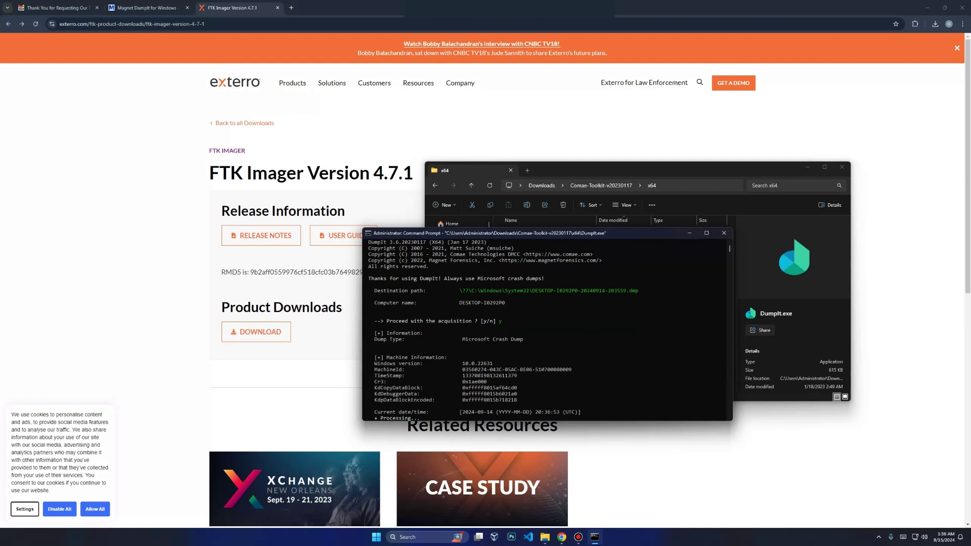
drag(554, 236, 240, 111)
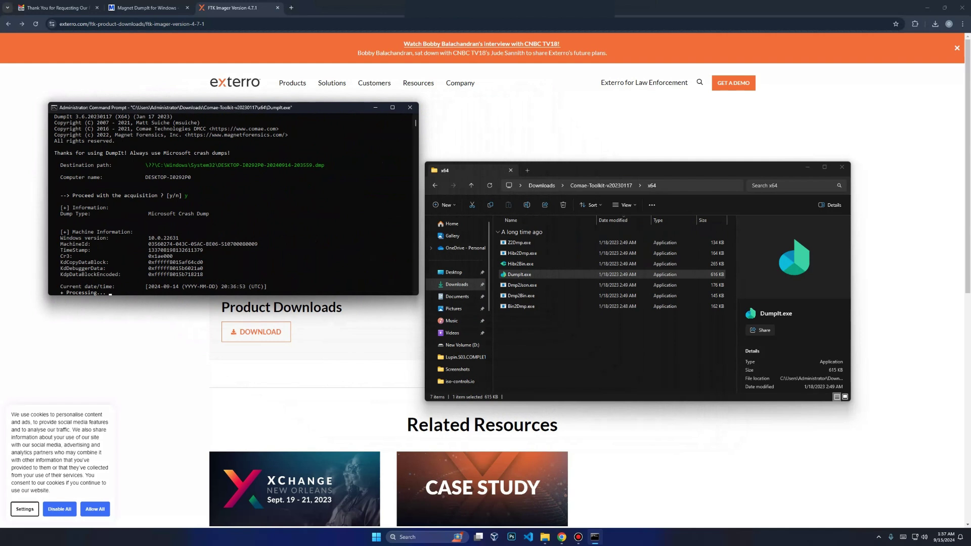
Step: Return to the Downloads folder and launch the AccessData_FTK_Imager_4.7.1.exe installer
click(435, 185)
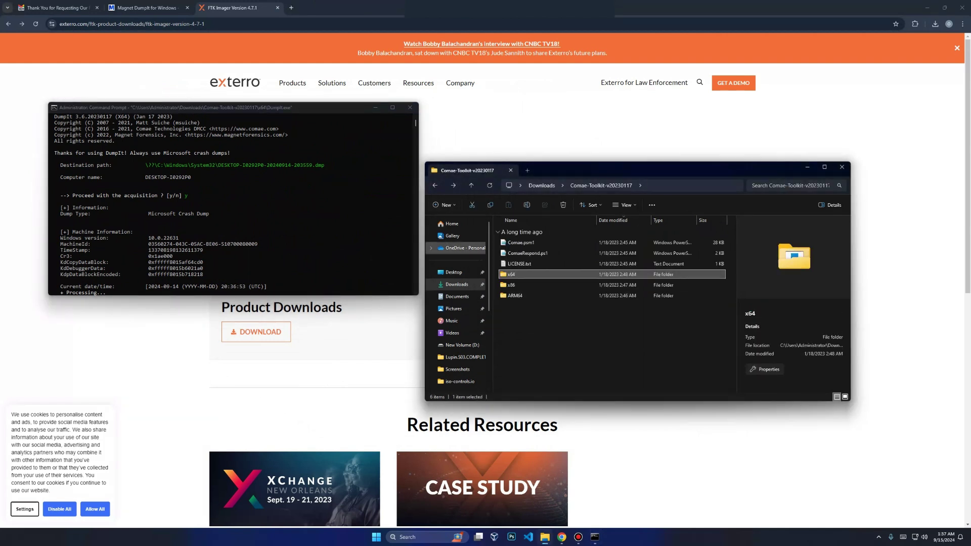
click(435, 185)
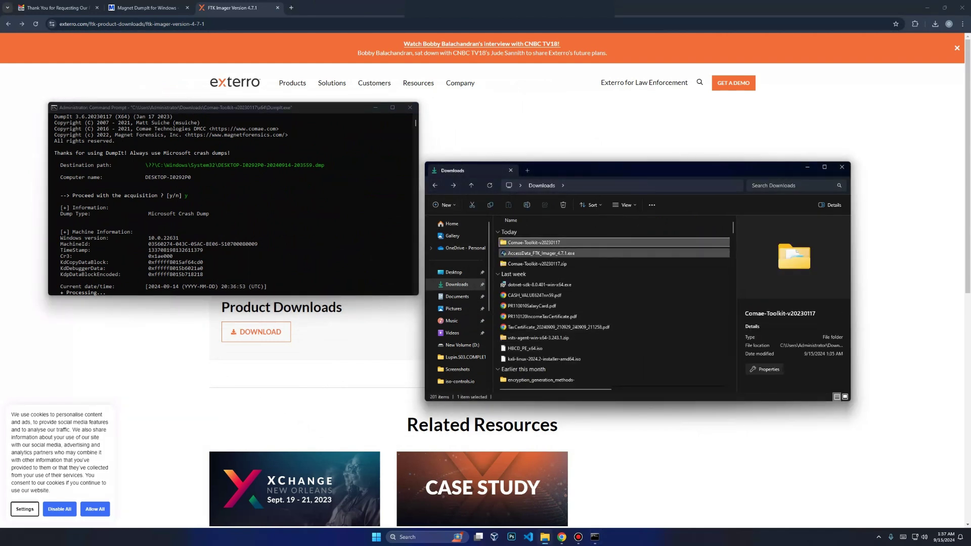
click(541, 253)
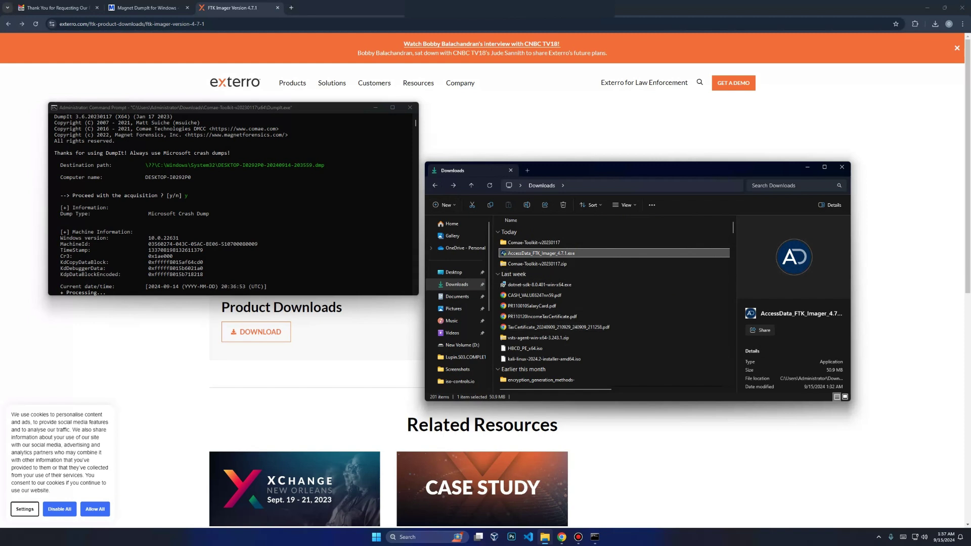
key(Return)
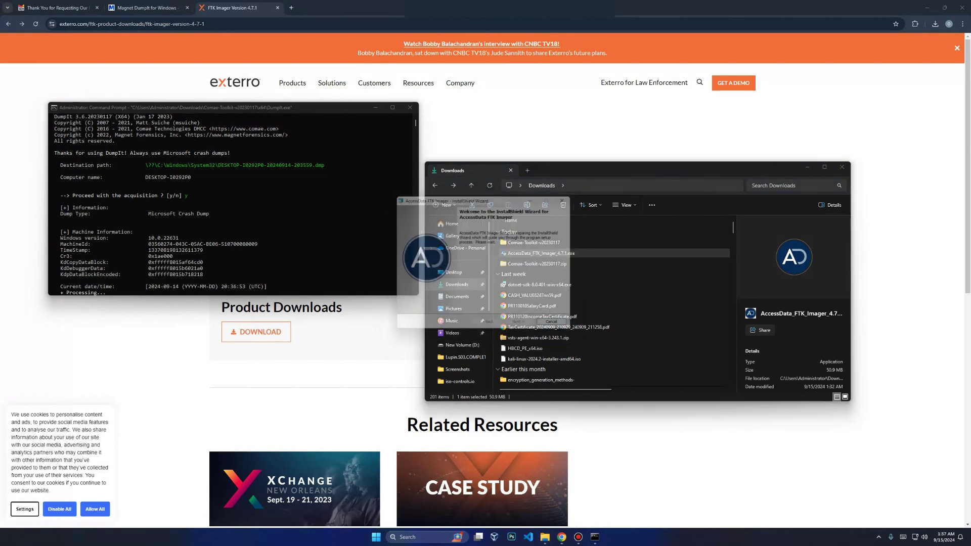
Step: Accept the FTK Imager license, keep the destination C:\Program Files\AccessData\, start the installation, and move the wizard aside
key(Return)
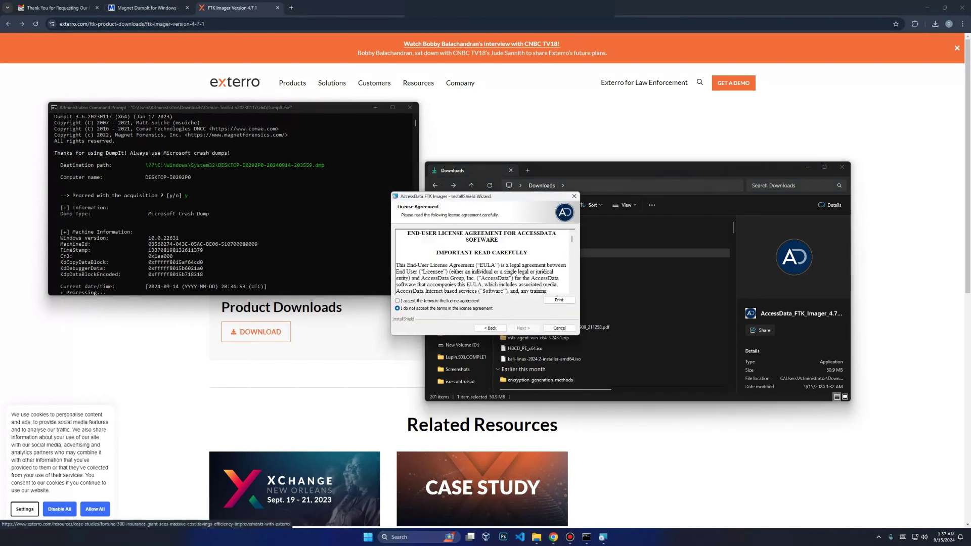
key(alt+a)
key(alt+n)
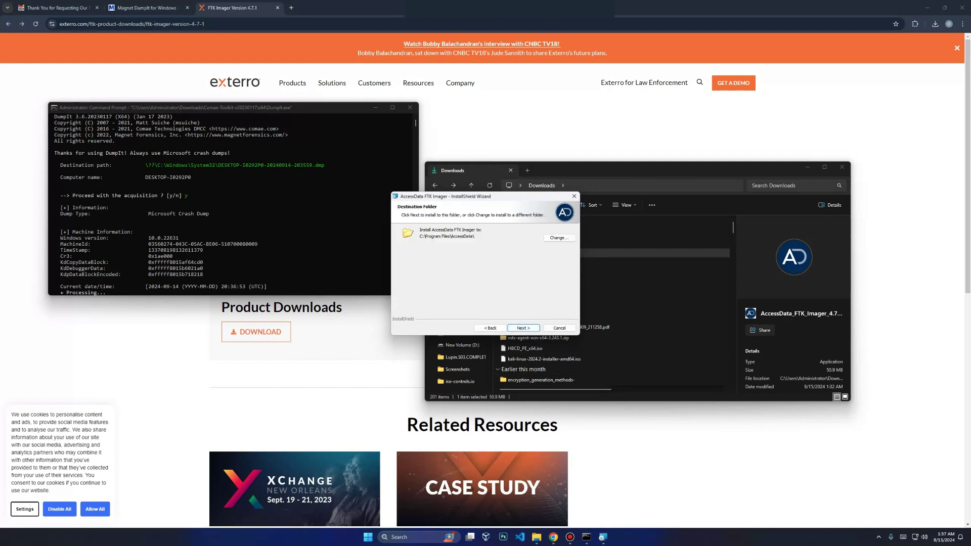
key(alt+n)
key(alt+i)
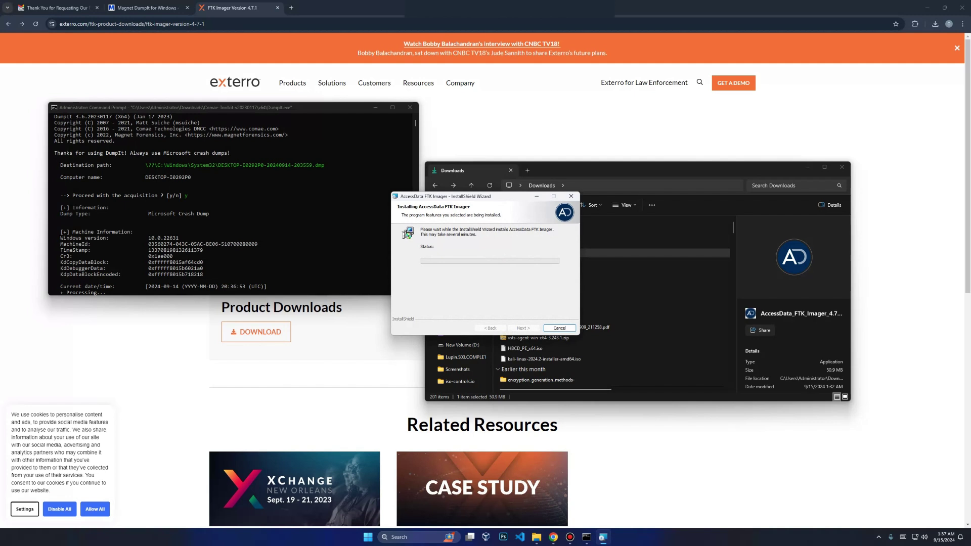
drag(525, 197, 356, 318)
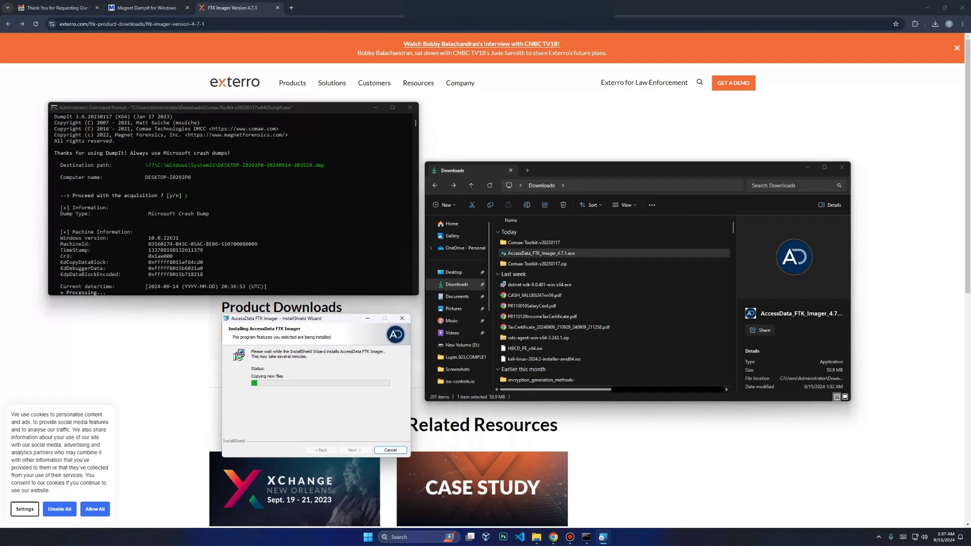
Step: Finish the installation, move the launched FTK Imager window clear of the screen corner, and open its Memory Capture dialog
click(354, 450)
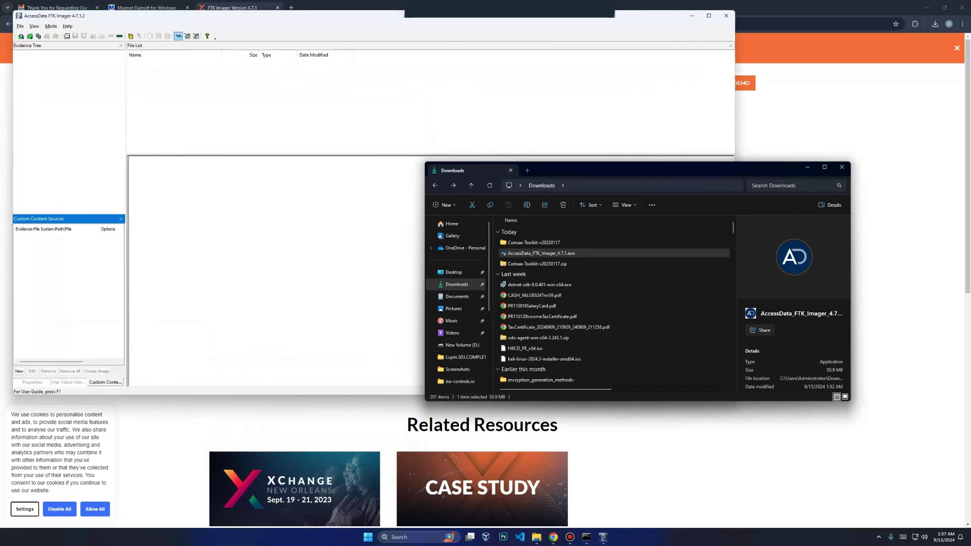
drag(243, 15, 442, 63)
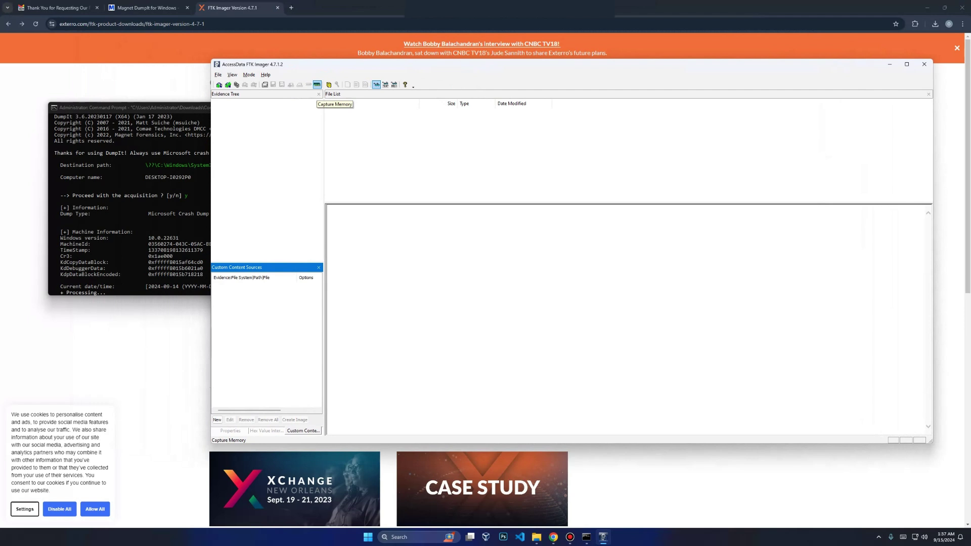
click(318, 84)
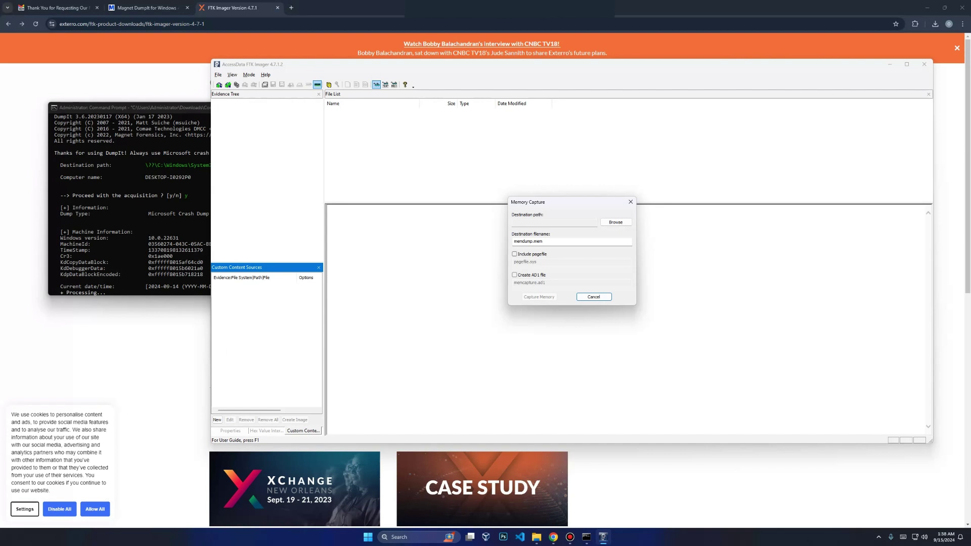
Step: Switch to the Command Prompt and review DumpIt's created file size, total physical memory size and SHA-256 hash
key(alt+Tab)
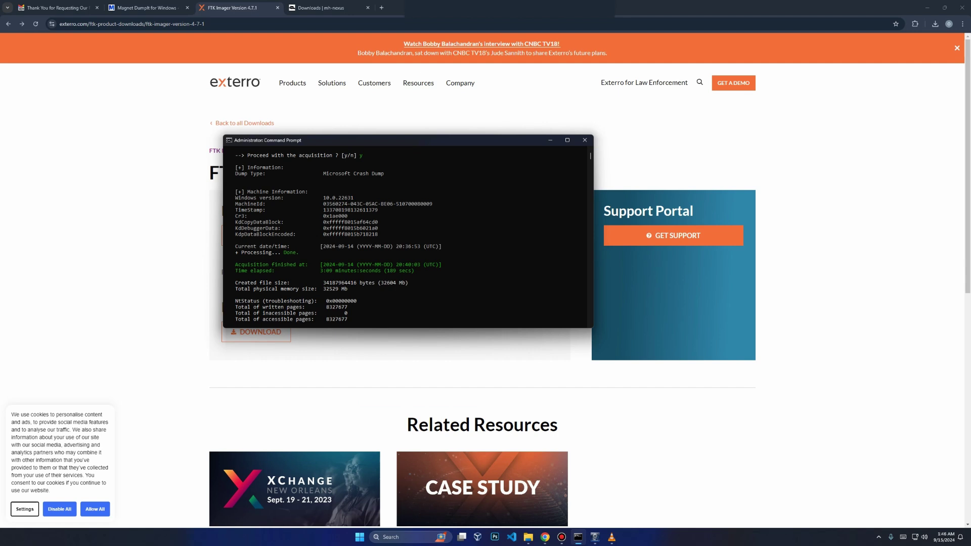
drag(384, 140, 459, 147)
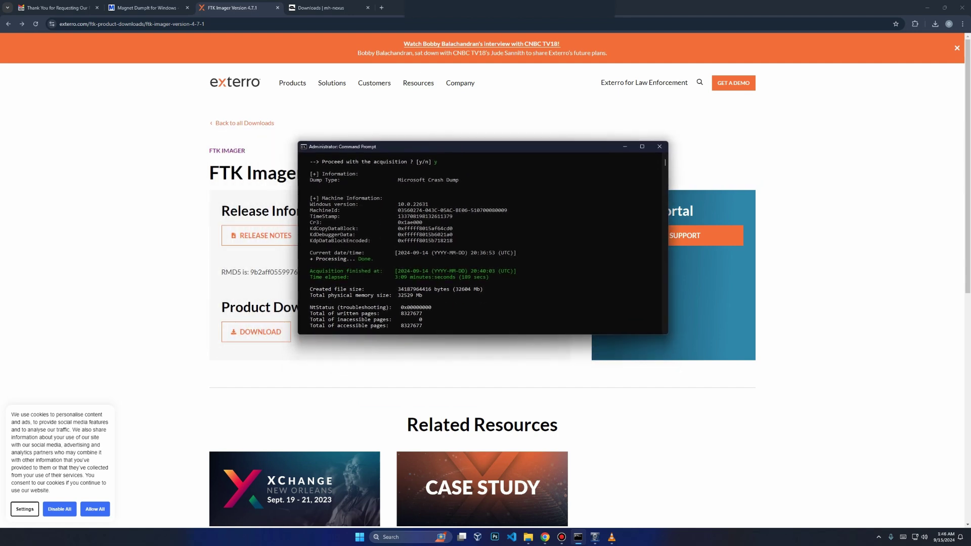
drag(395, 289, 433, 289)
drag(398, 296, 422, 295)
scroll(481, 243, up, 2)
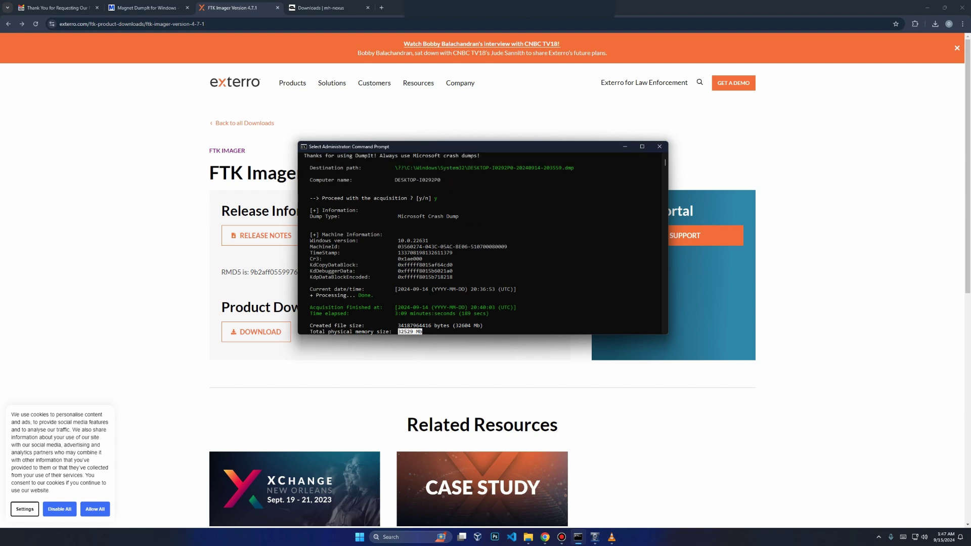
scroll(481, 243, down, 3)
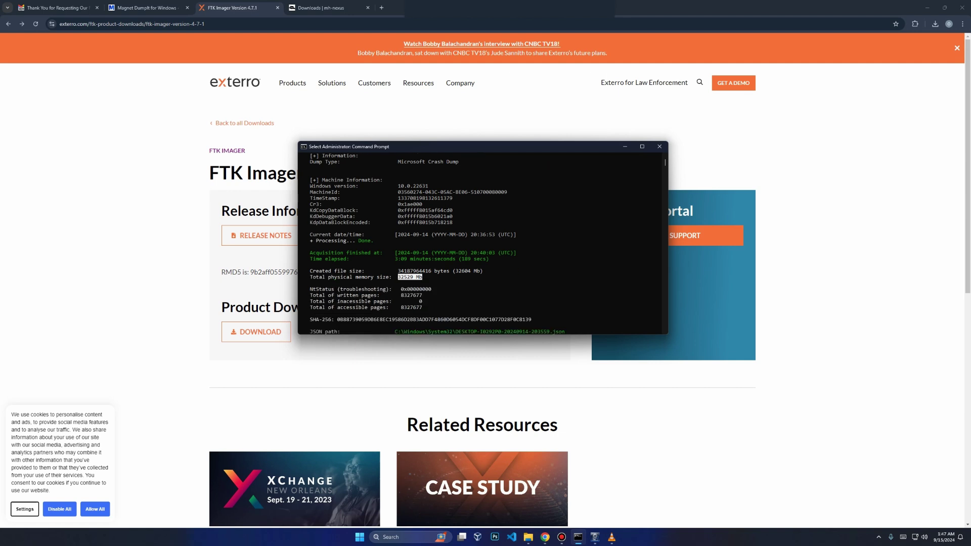
drag(335, 320, 532, 320)
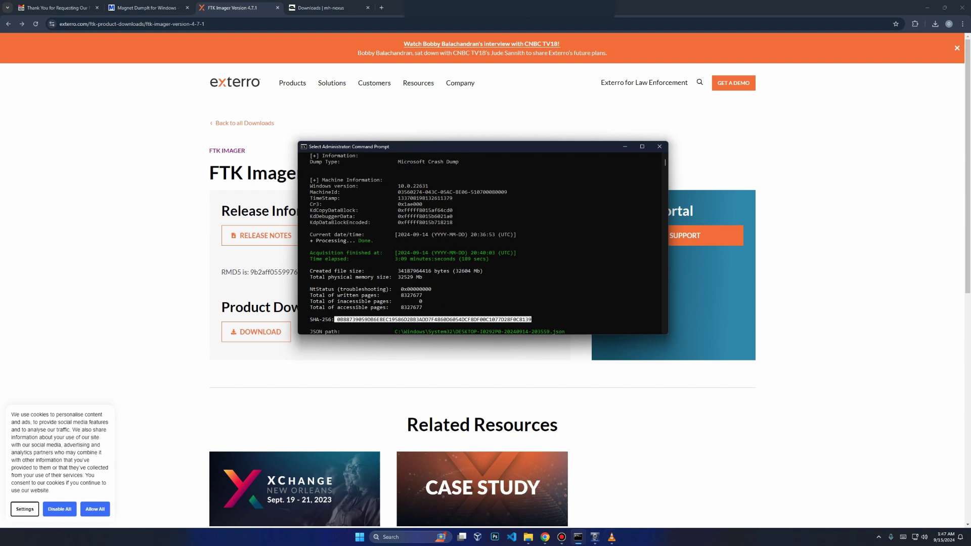
Step: Switch to File Explorer's .dmp search results in System32 and select DESKTOP-I0292P0-20240914-203559.dmp
click(528, 537)
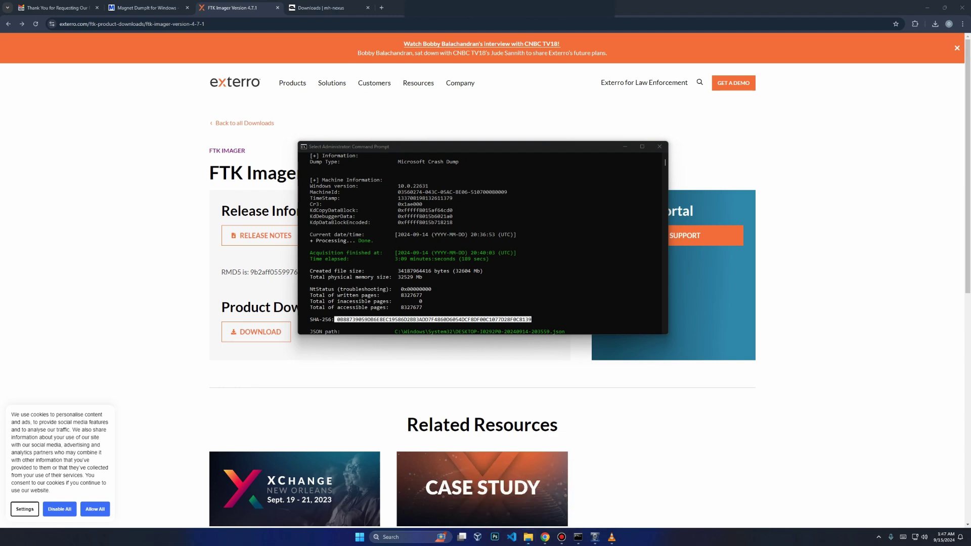
click(567, 499)
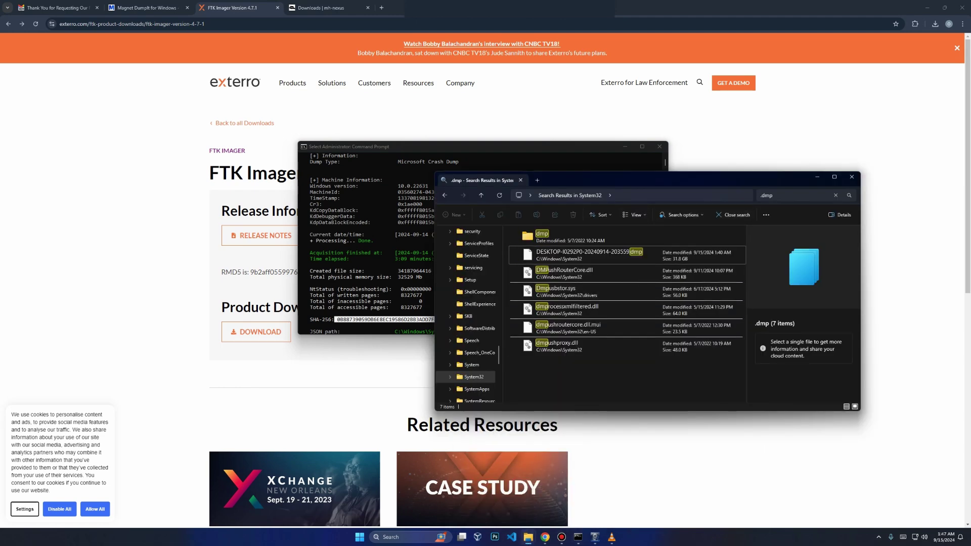
drag(658, 180, 635, 148)
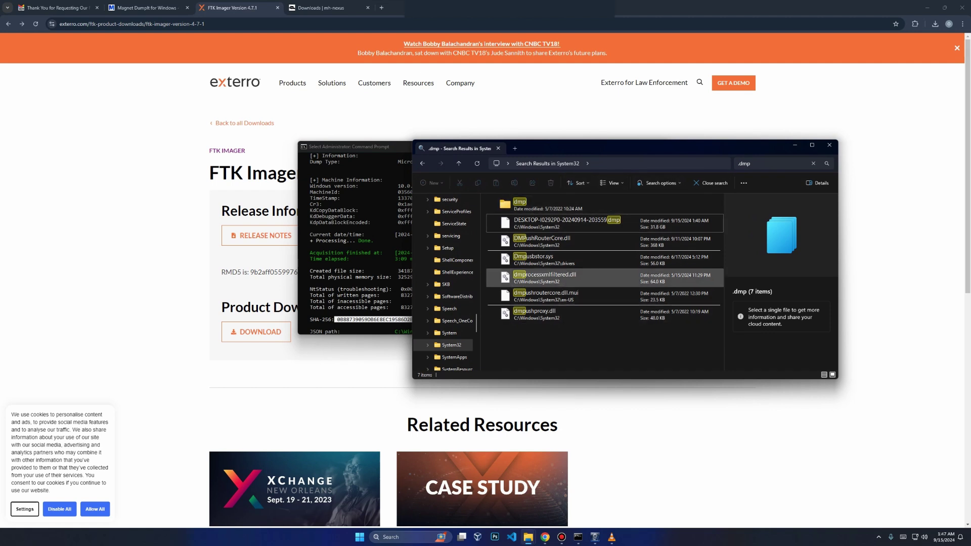
click(567, 223)
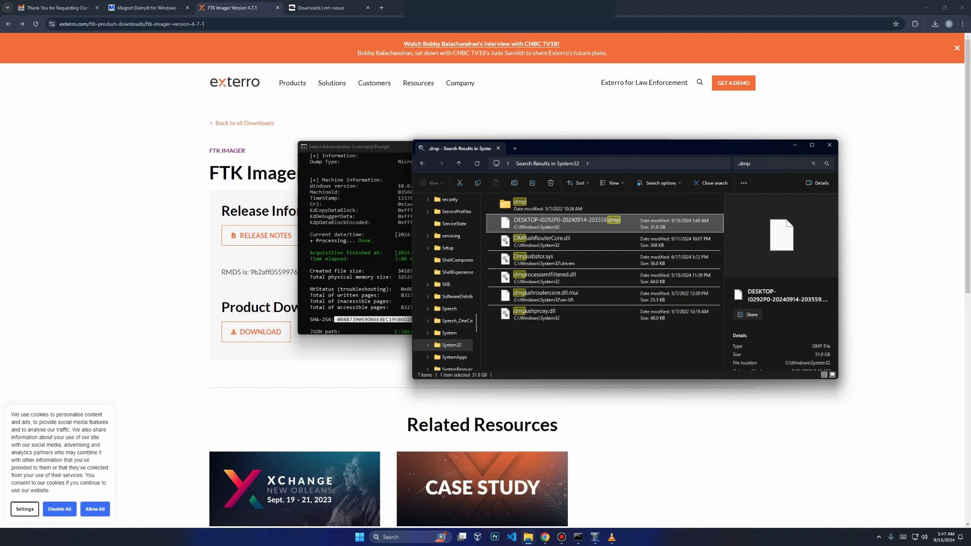
Step: Launch HxD and open DESKTOP-I0292P0-20240914-203559.dmp from File Explorer in it
key(super+s)
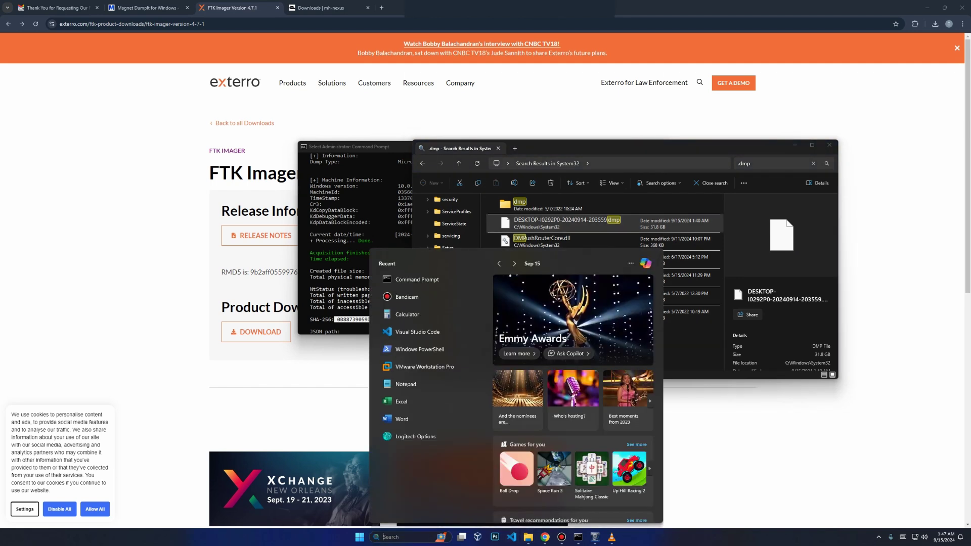
text(hxd)
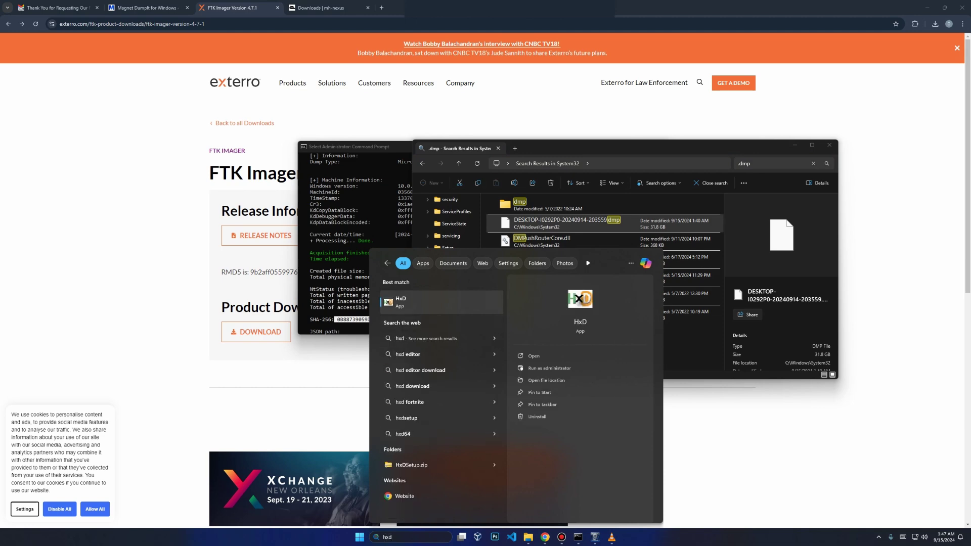
key(Return)
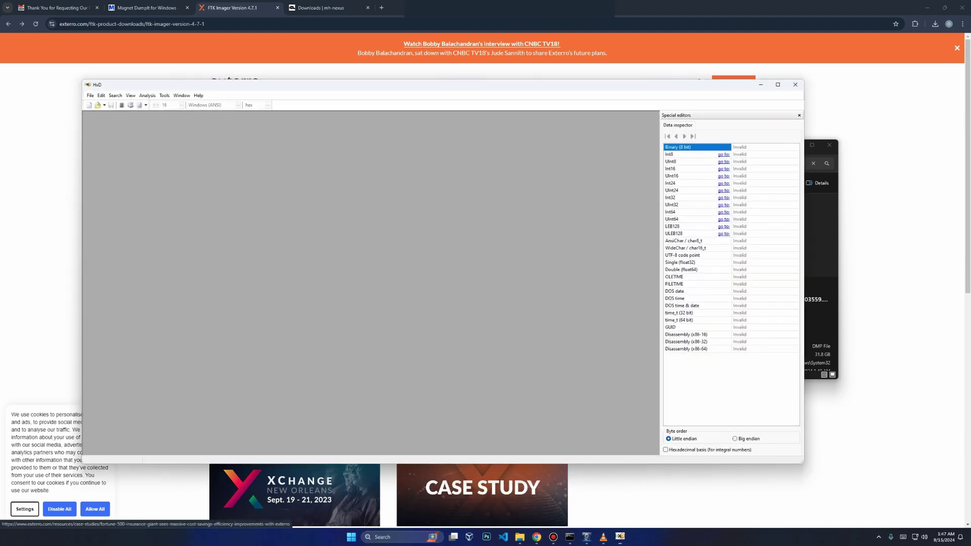
drag(380, 82, 510, 245)
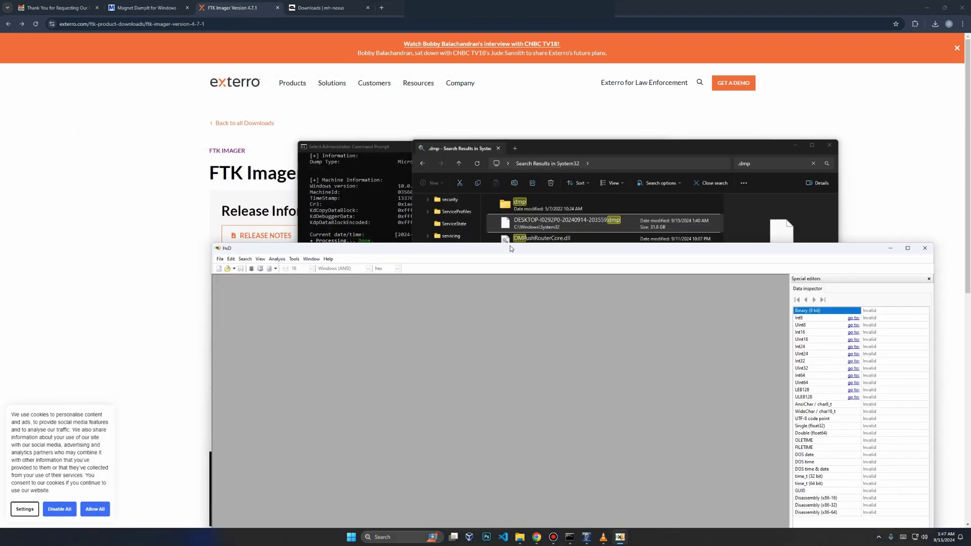
drag(557, 222, 455, 354)
drag(456, 248, 474, 72)
Step: Examine the hex bytes and decoded text through the first part of the memory dump
scroll(455, 252, down, 14)
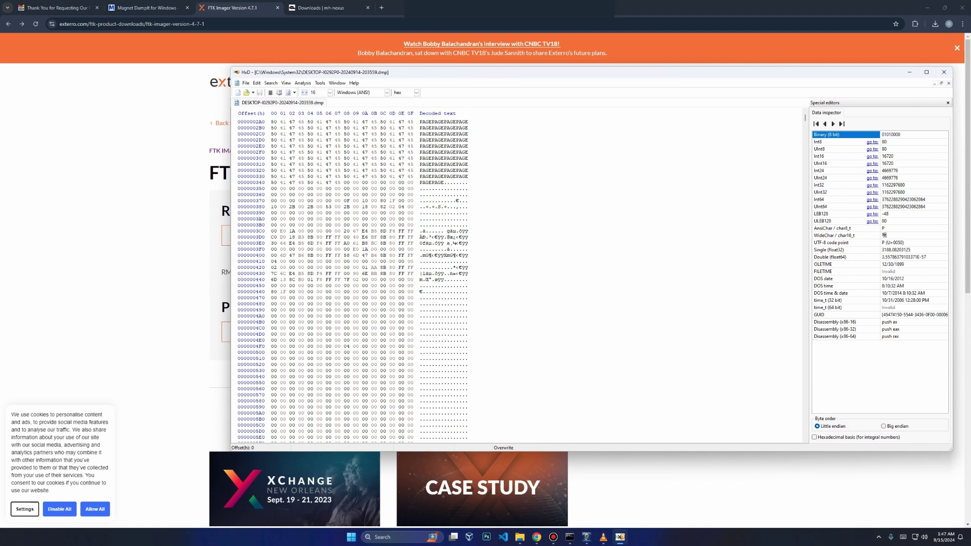
scroll(515, 278, down, 20)
scroll(516, 278, down, 20)
scroll(516, 278, down, 20)
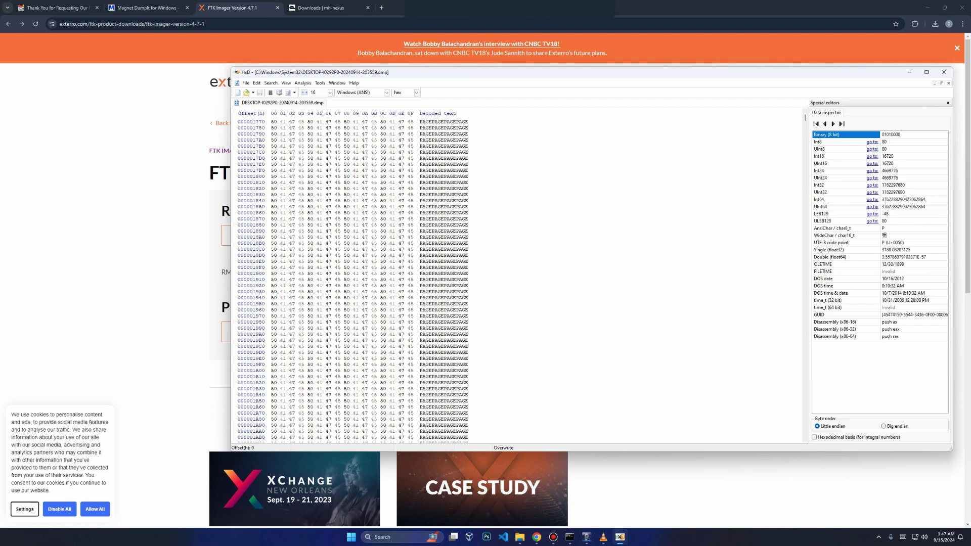
scroll(516, 278, down, 20)
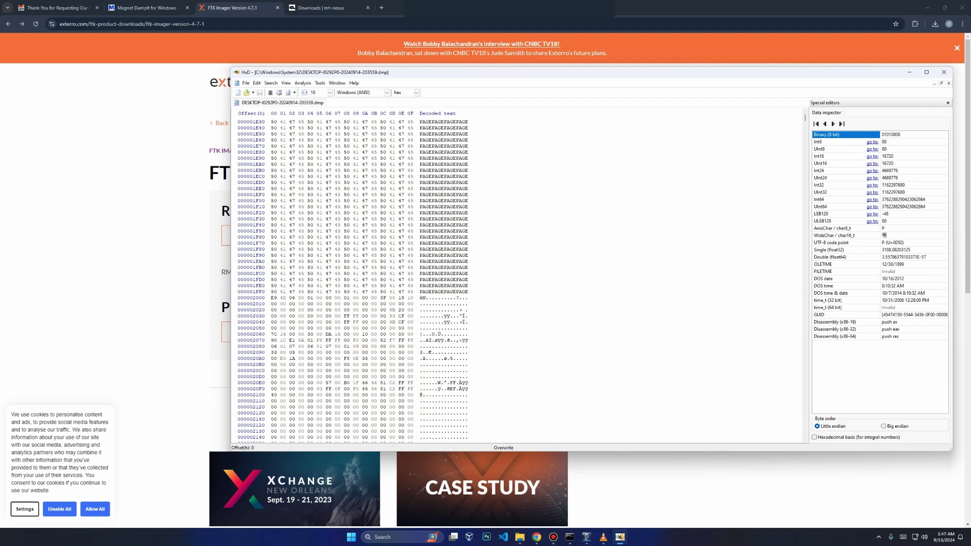
scroll(516, 278, down, 20)
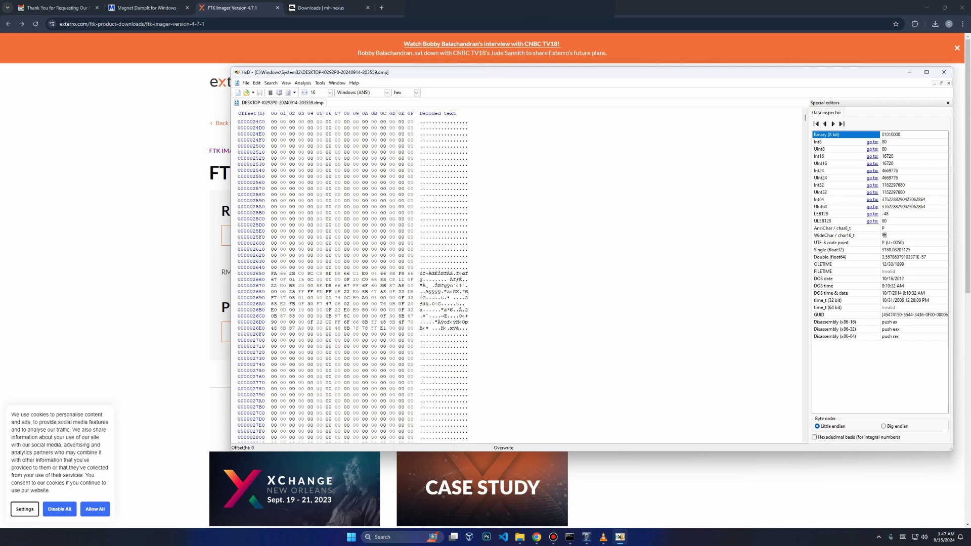
scroll(516, 278, down, 20)
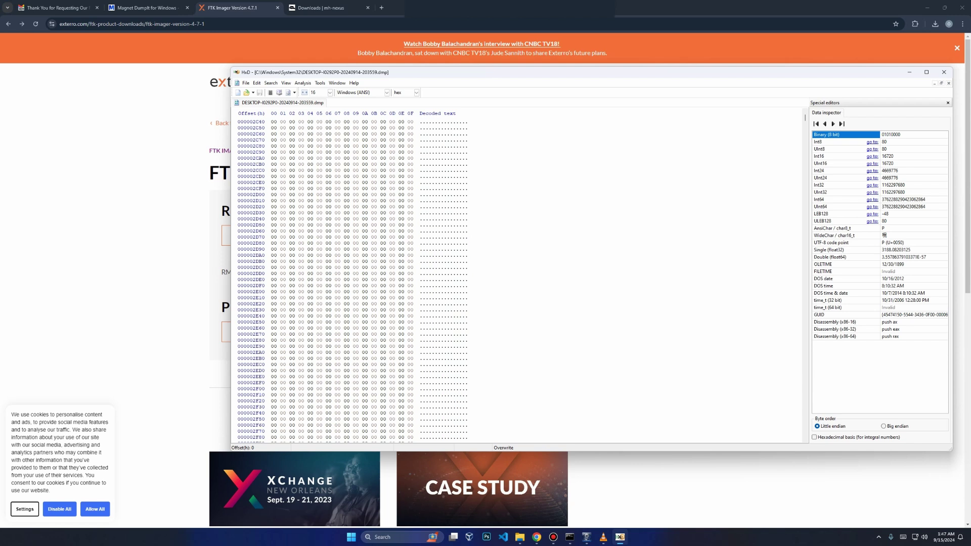
scroll(516, 278, down, 4)
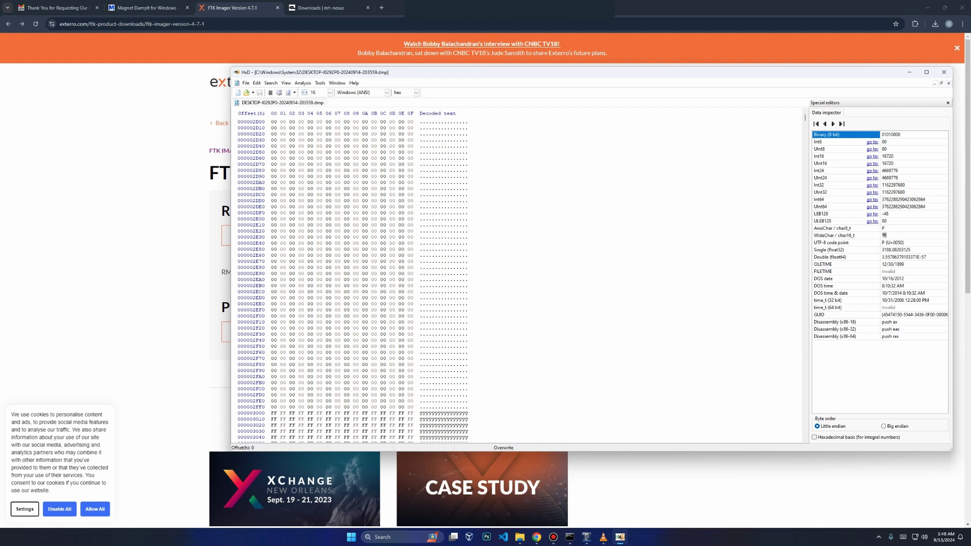
scroll(516, 279, down, 20)
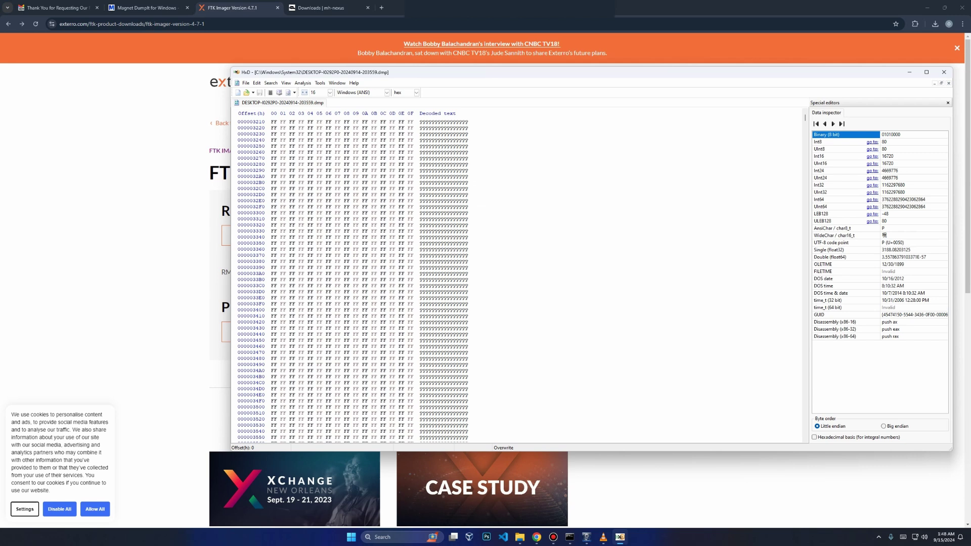
Step: Search the dump forward for a person's first name as a text string and highlight the text around the match
key(ctrl+f)
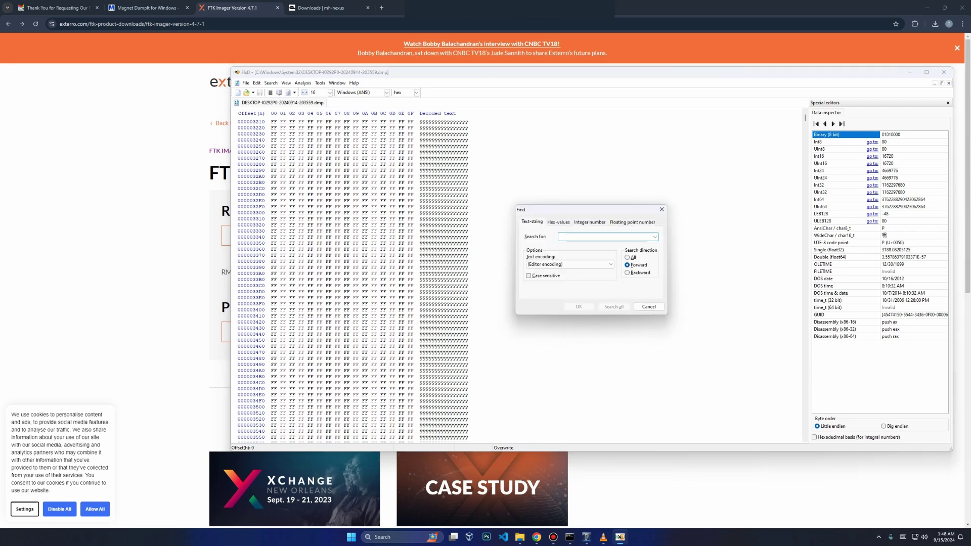
text(omer)
key(Return)
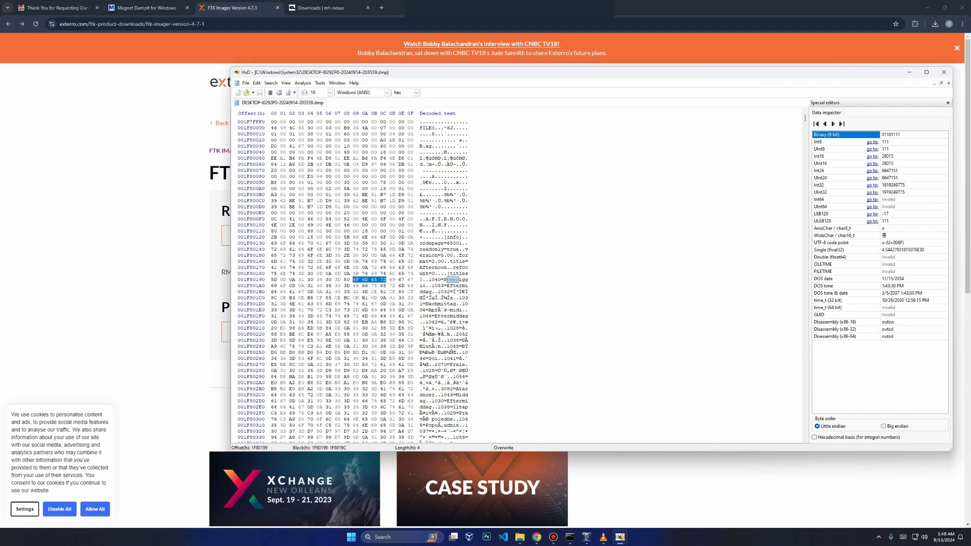
mouse_move(447, 280)
mouse_down()
mouse_move(458, 285)
mouse_move(455, 337)
mouse_move(448, 279)
mouse_move(459, 286)
mouse_up()
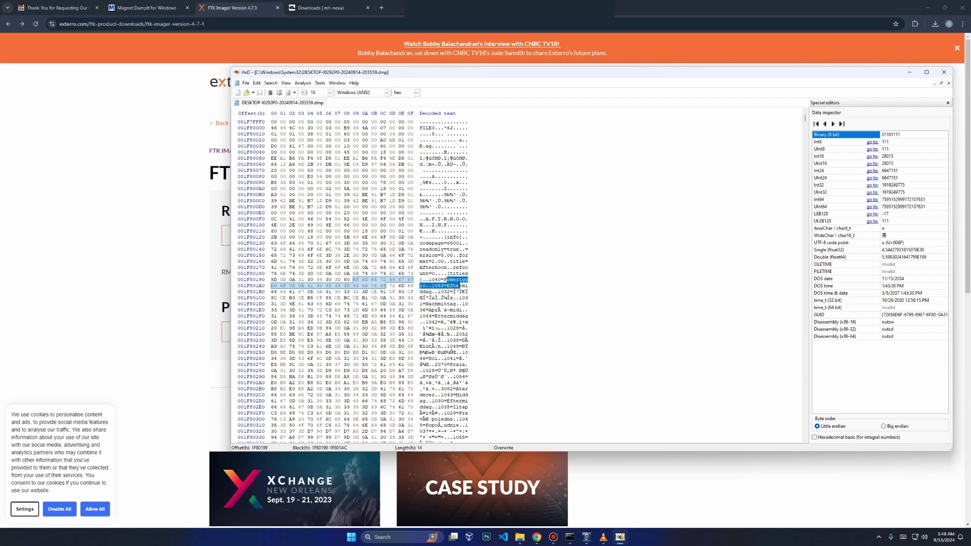
Step: Permanently delete DESKTOP-I0292P0-20240914-203559.dmp from System32 in File Explorer, granting administrator permission
click(520, 537)
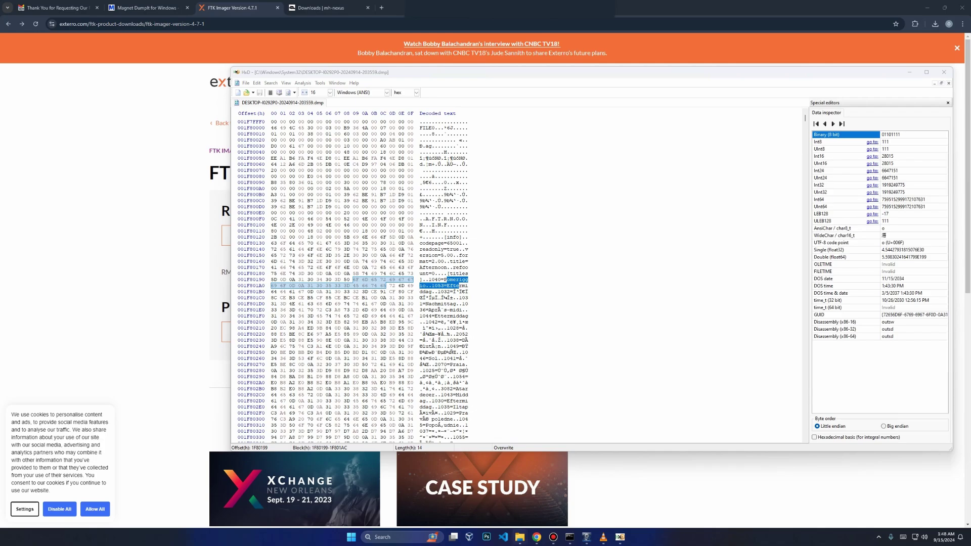
click(560, 493)
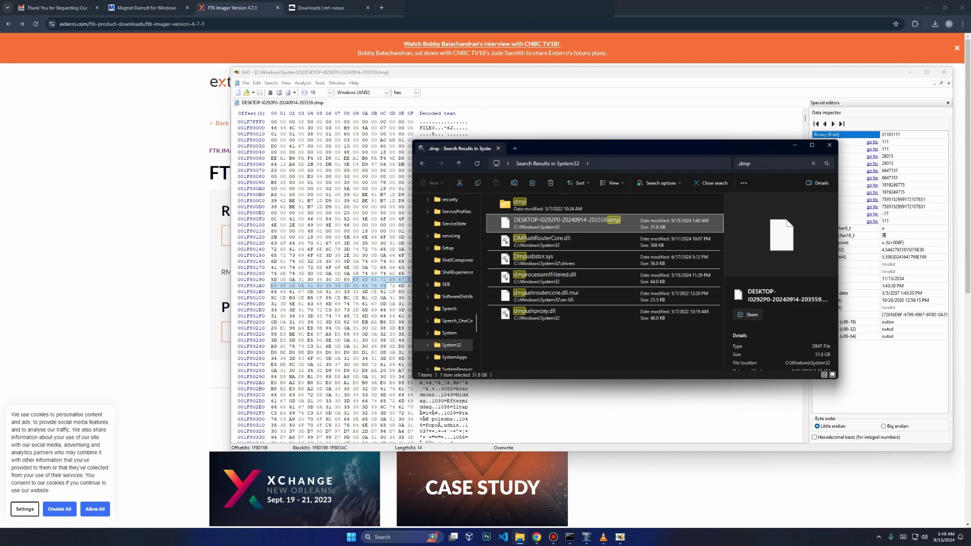
key(shift+Delete)
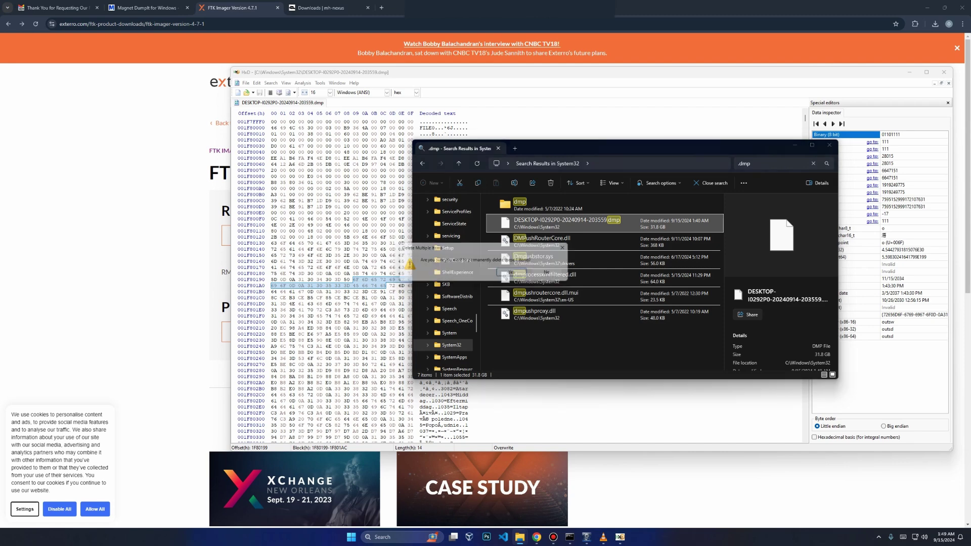
key(Return)
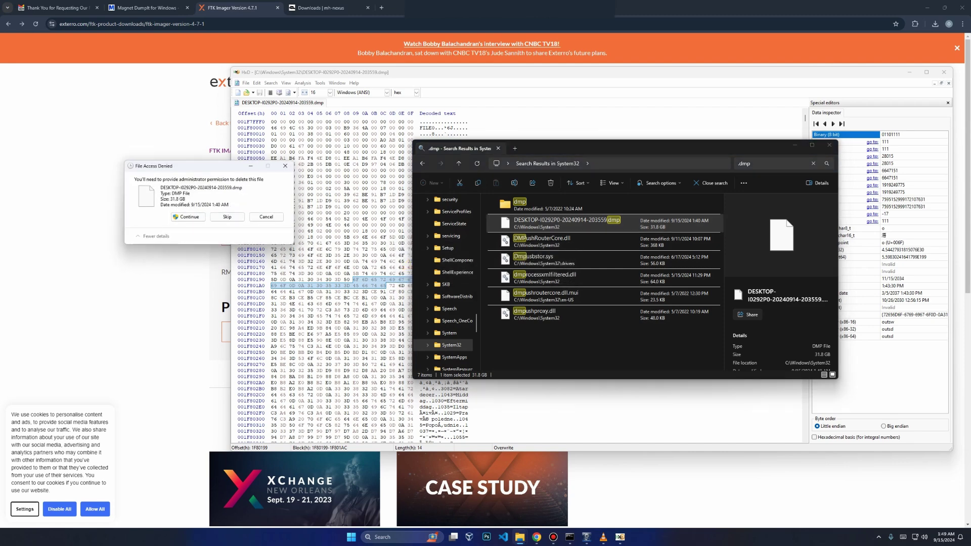
key(Return)
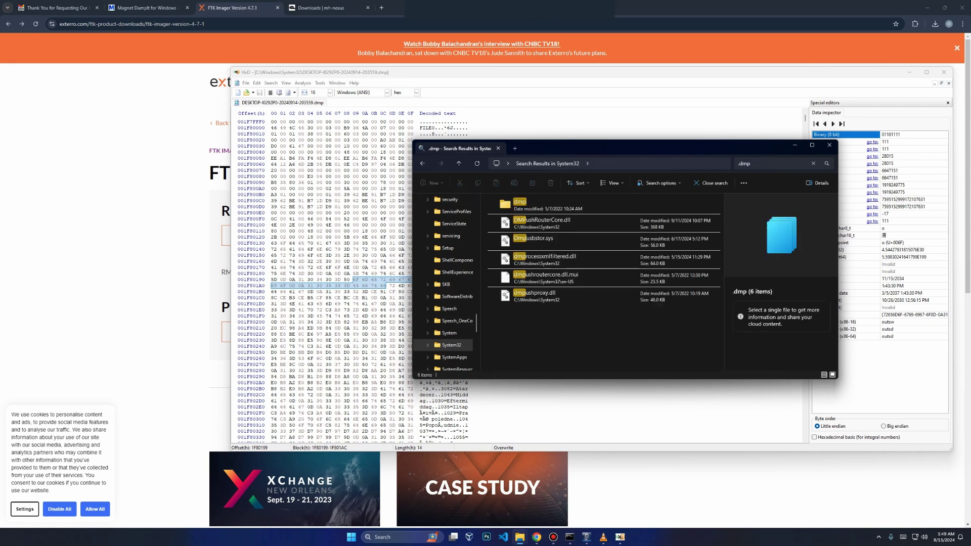
Step: Switch to FTK Imager and capture memory to C:\ as memdump.mem, without including the pagefile
click(620, 537)
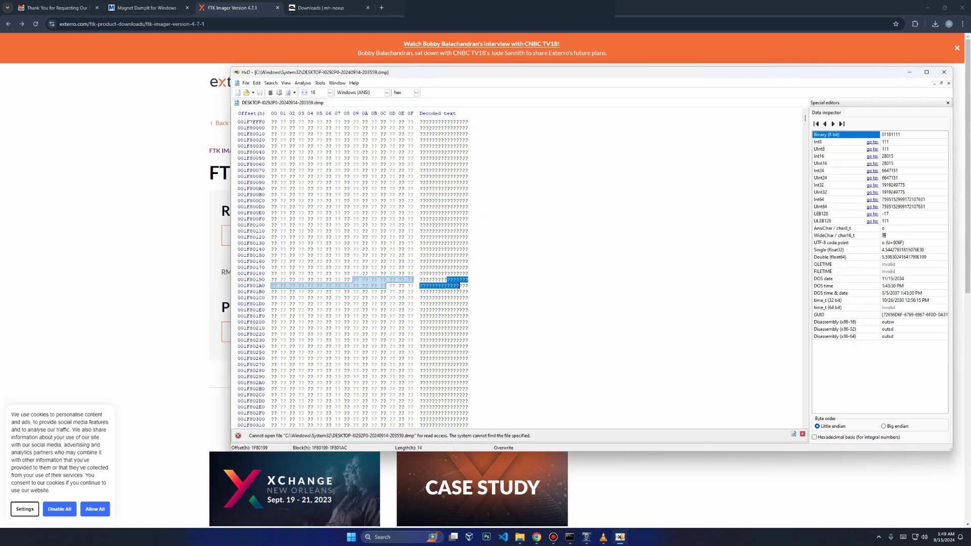
click(587, 537)
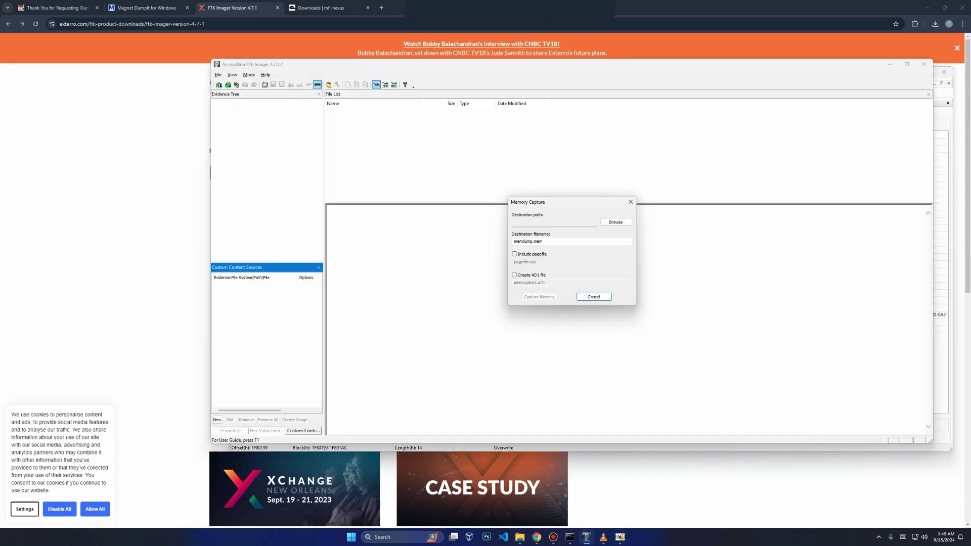
click(515, 254)
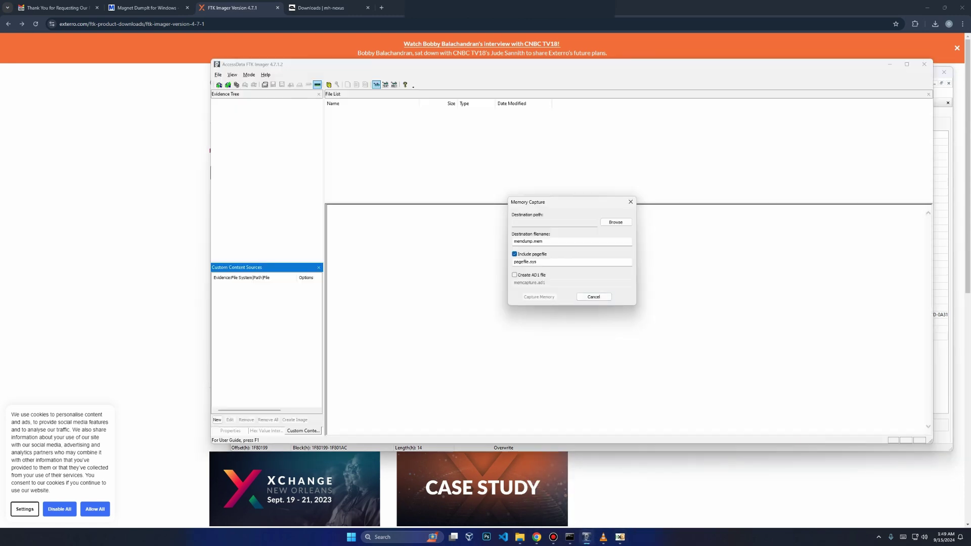
key(space)
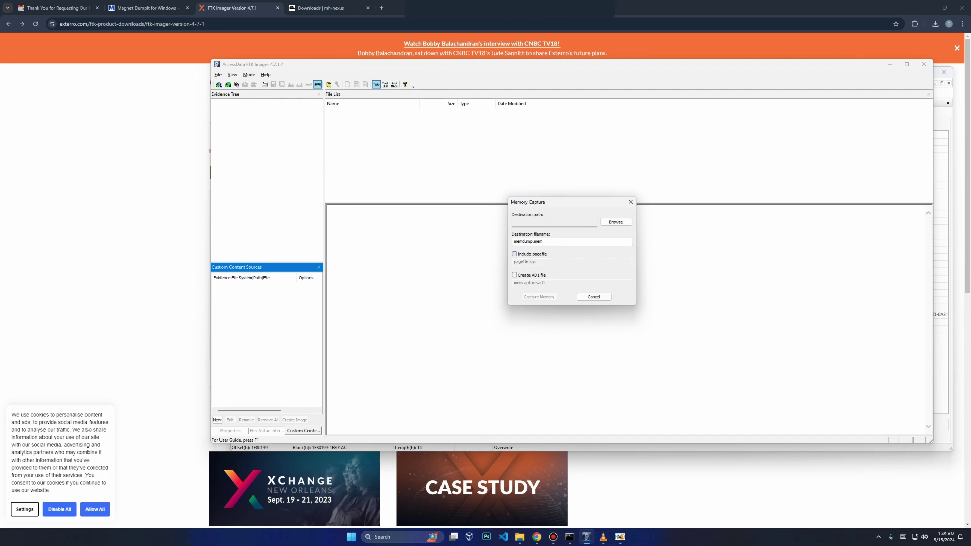
click(616, 222)
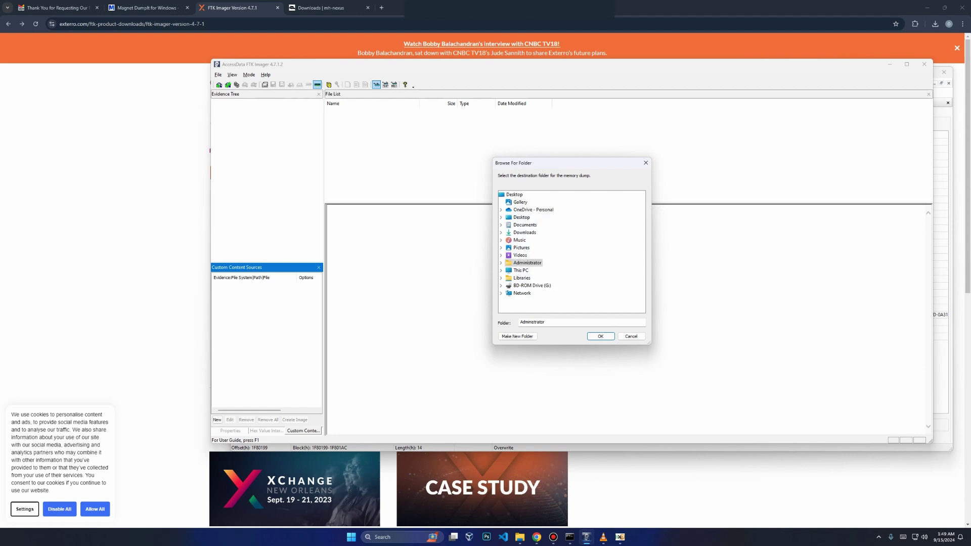
click(502, 270)
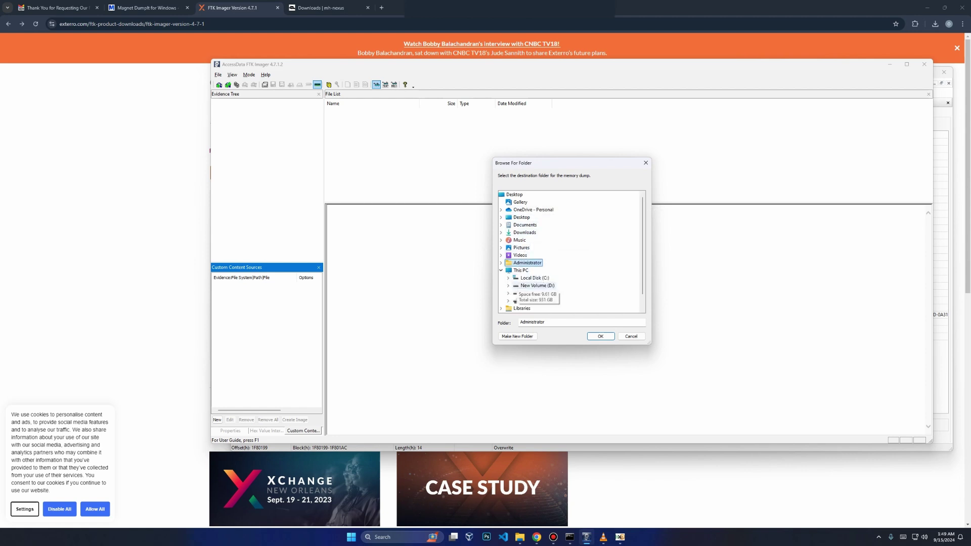
double_click(530, 277)
scroll(547, 274, down, 2)
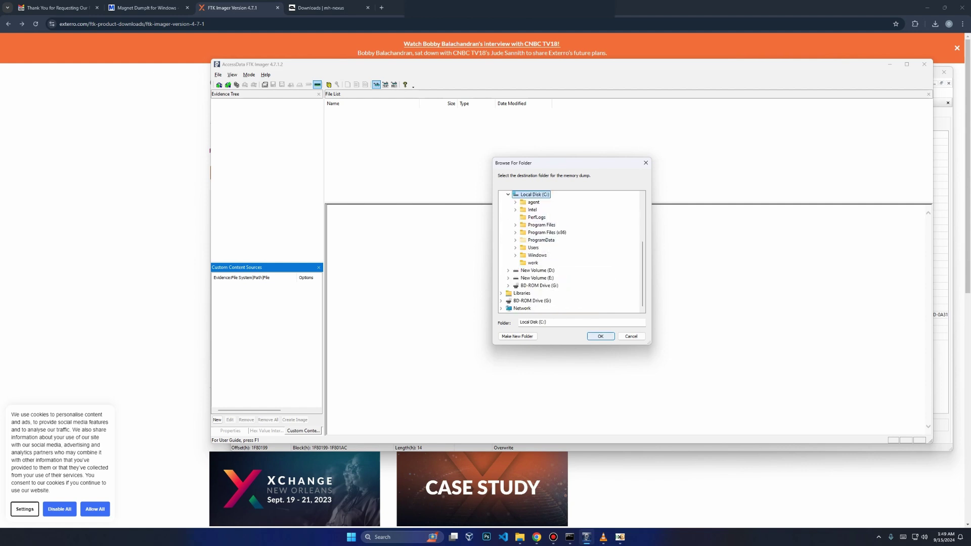
click(601, 336)
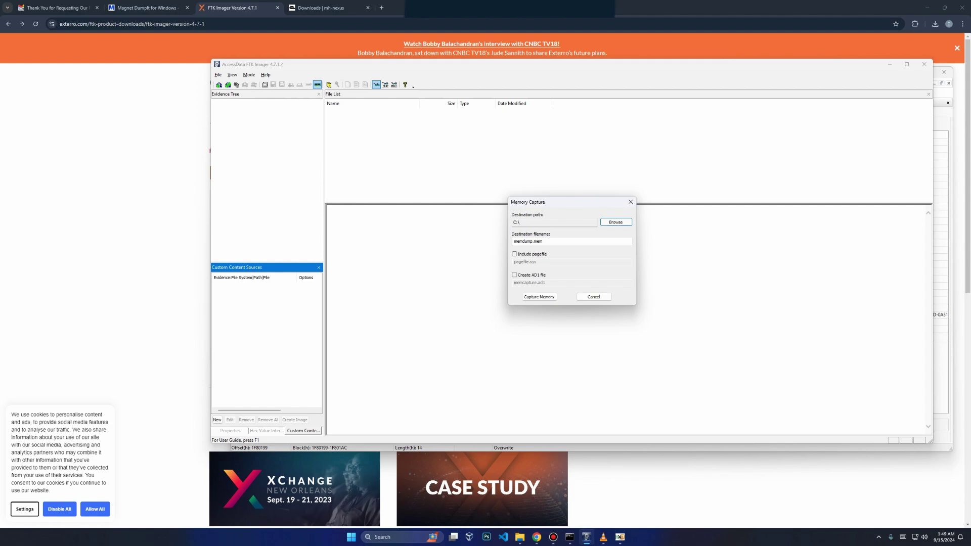
click(539, 297)
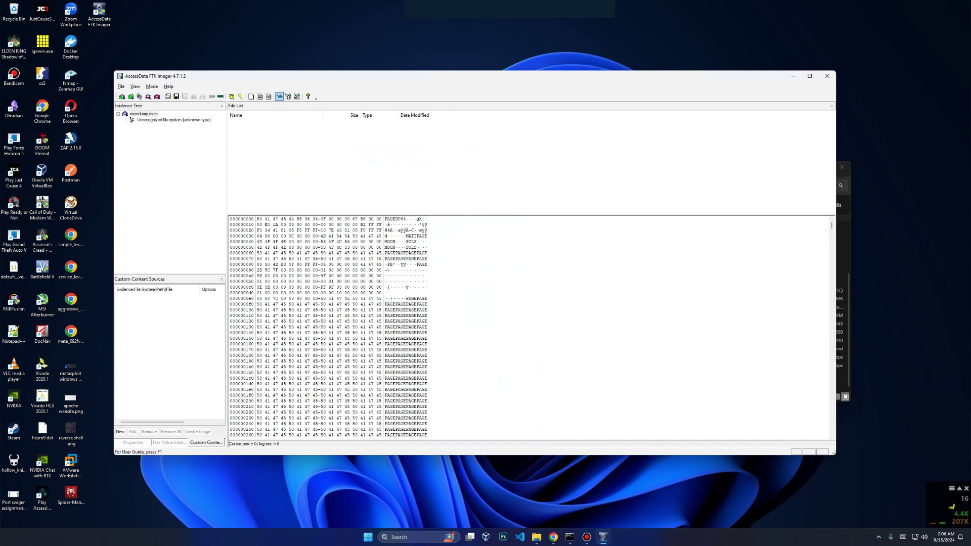
Step: Reposition the FTK Imager window showing memdump.mem and launch HxD through Windows search
drag(354, 76, 392, 76)
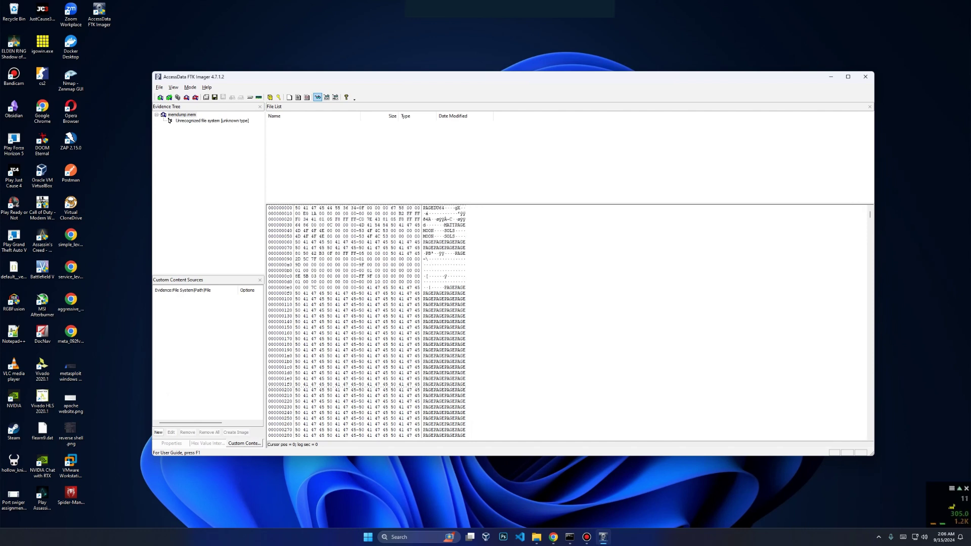
click(423, 270)
key(super+s)
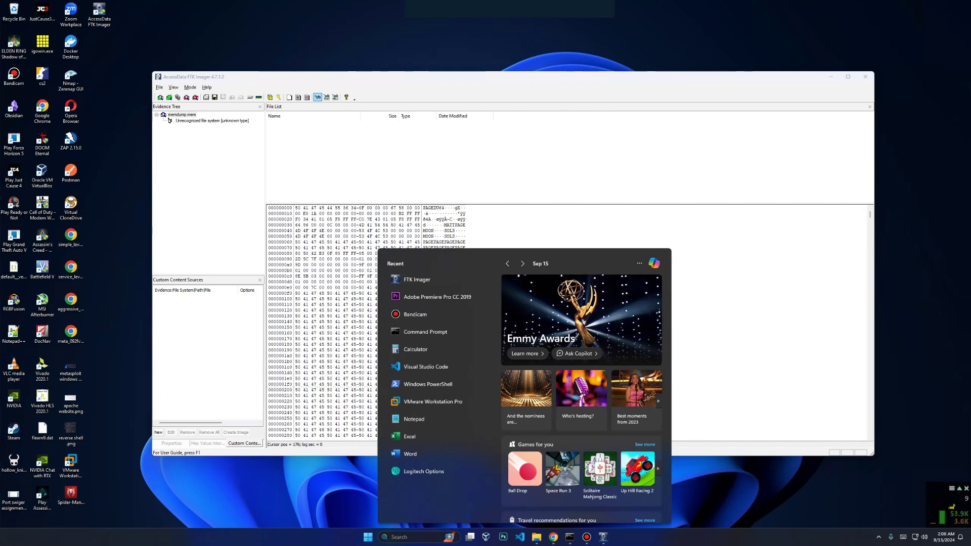
text(hex)
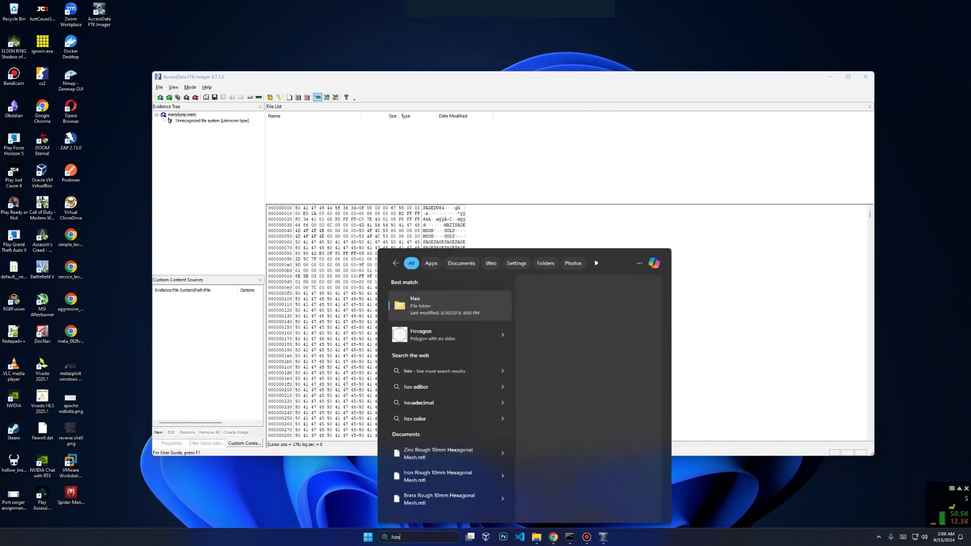
key(BackSpace)
key(BackSpace)
text(xD)
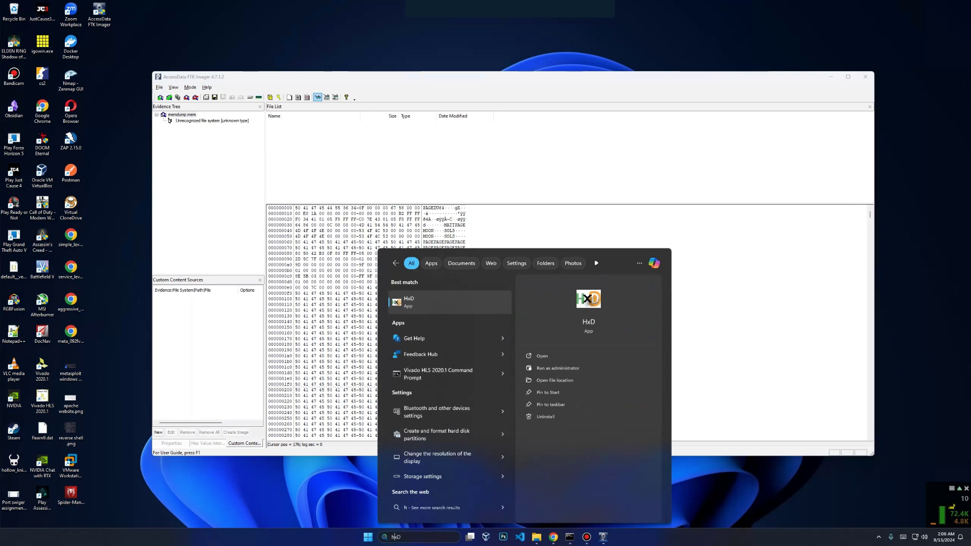
key(Return)
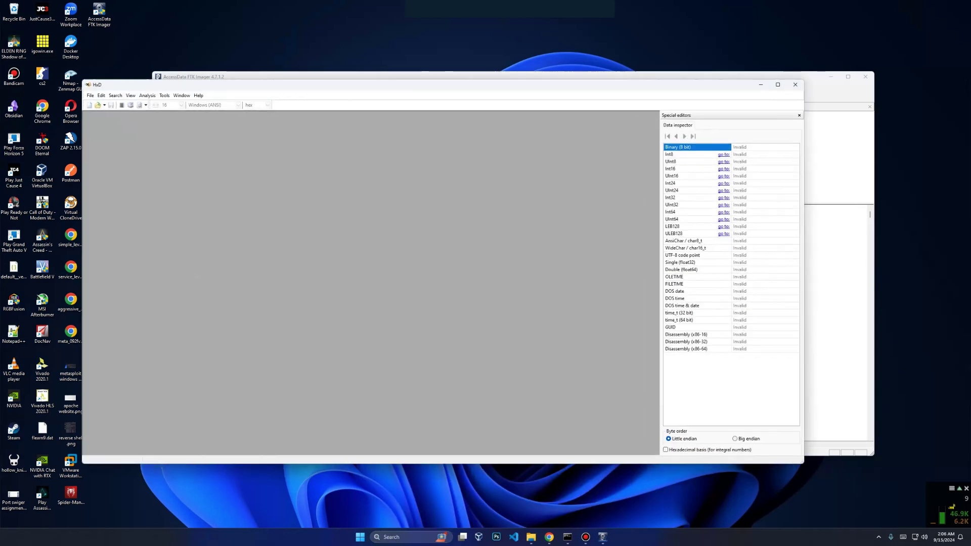
Step: Arrange the FTK Imager and HxD windows so HxD overlaps just below FTK Imager's toolbar
drag(537, 87, 569, 173)
mouse_move(349, 76)
mouse_down()
mouse_move(349, 90)
mouse_move(354, 60)
mouse_up()
click(611, 537)
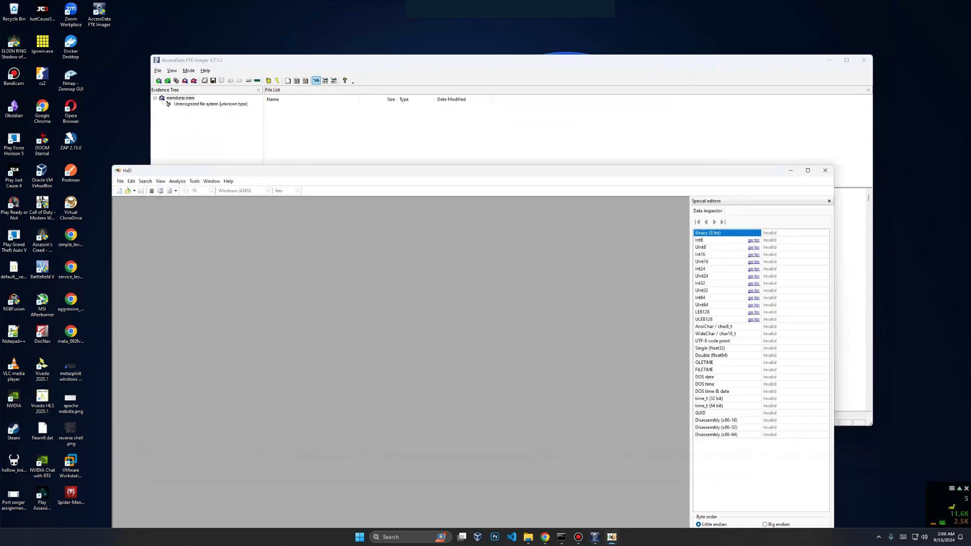
drag(319, 172, 346, 147)
drag(361, 63, 366, 64)
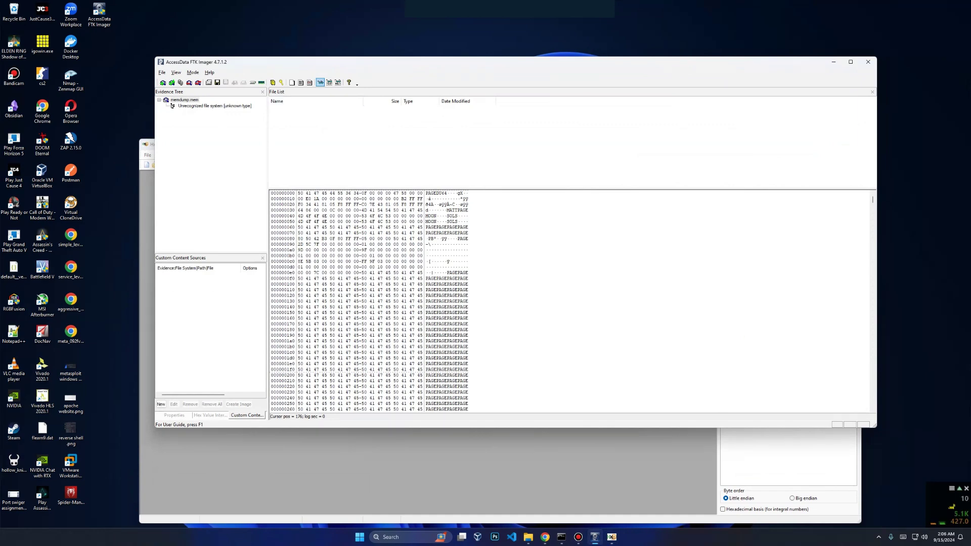
key(alt+Tab)
drag(356, 147, 381, 106)
Step: Switch to File Explorer, browse to C:\Windows\System32 and open memdump.mem in HxD
key(alt+Tab)
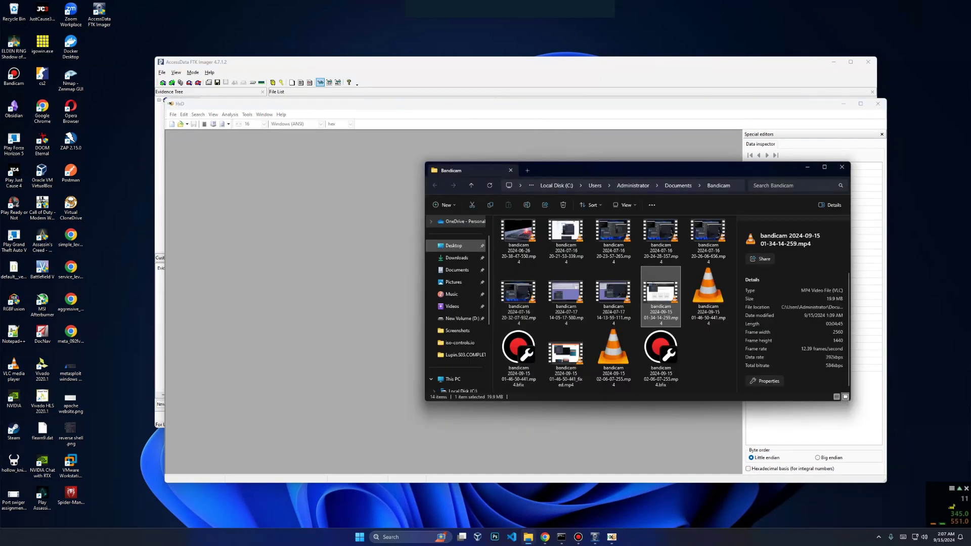
scroll(458, 349, down, 3)
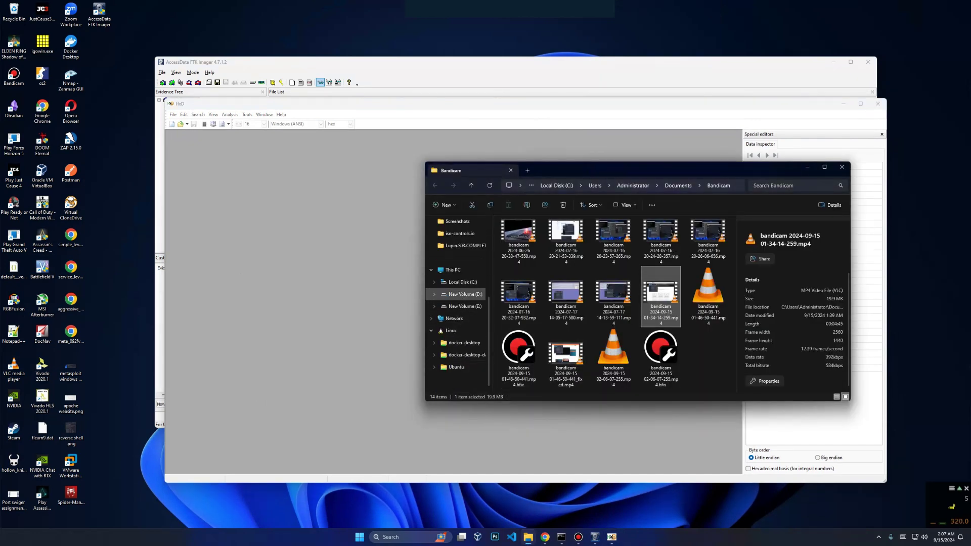
click(462, 282)
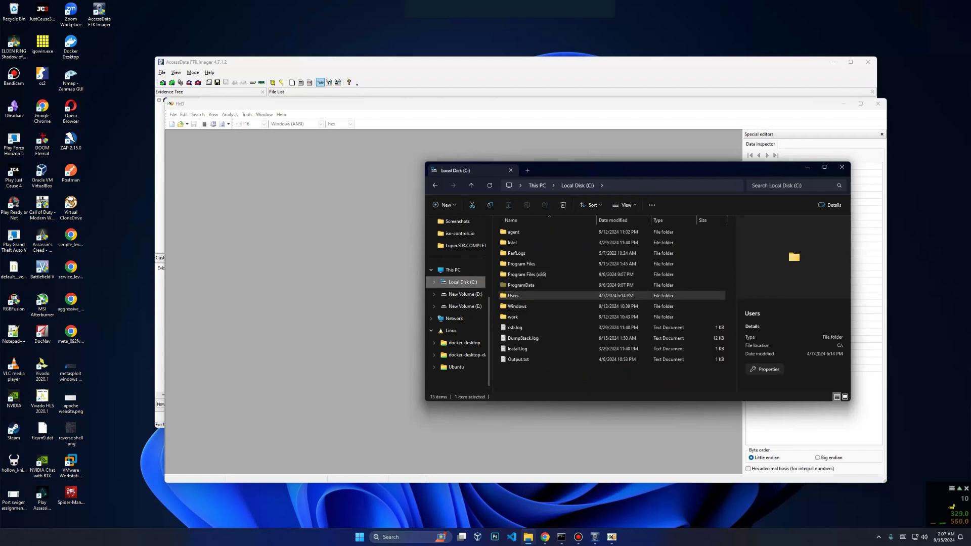
double_click(516, 306)
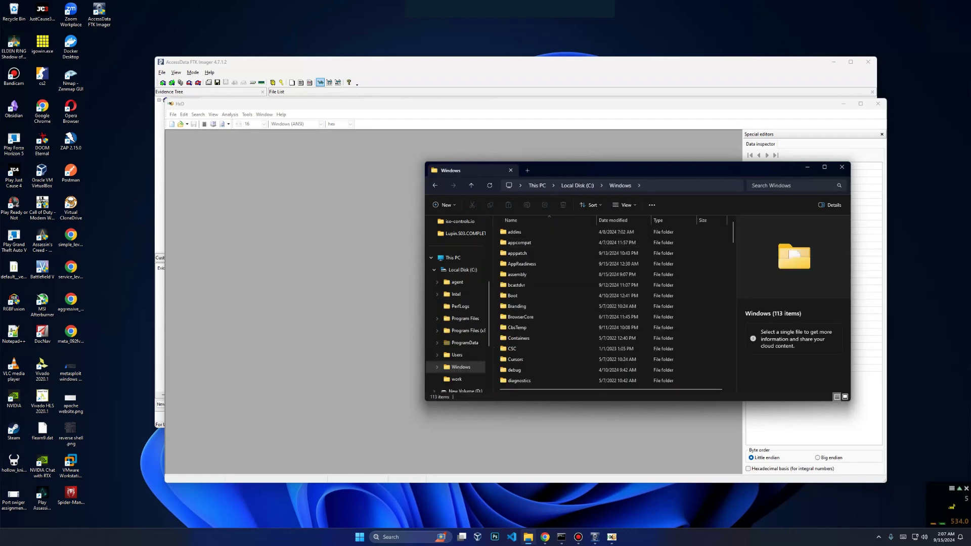
scroll(521, 349, down, 8)
click(521, 349)
text(sys)
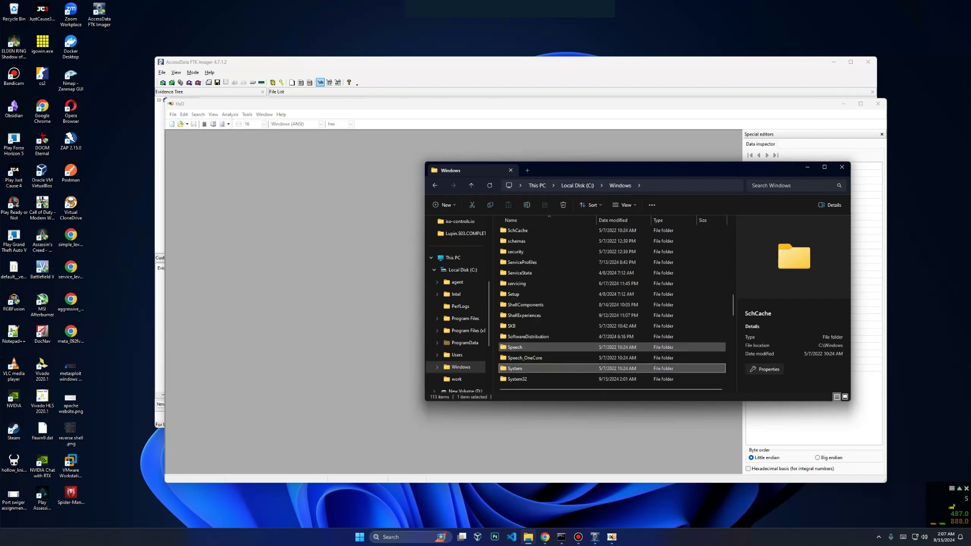
key(Return)
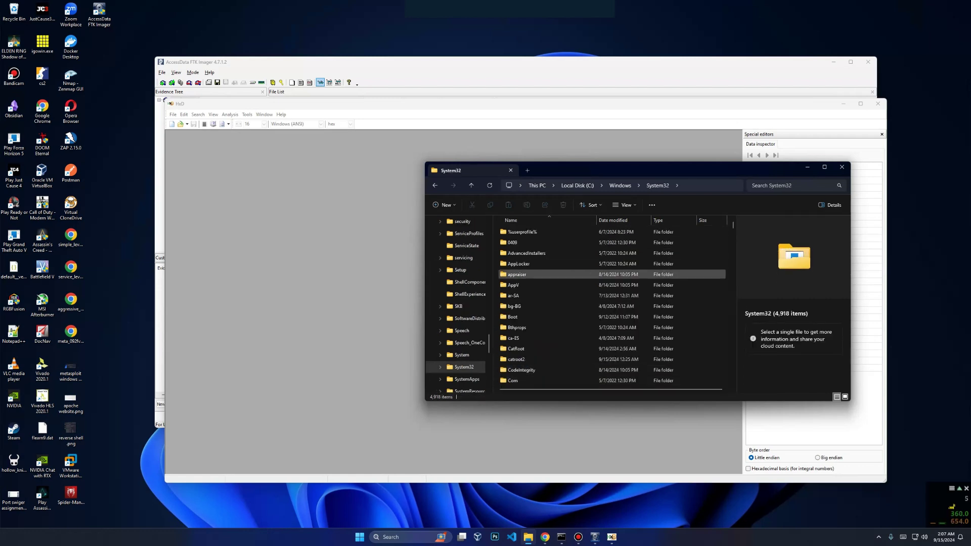
click(512, 317)
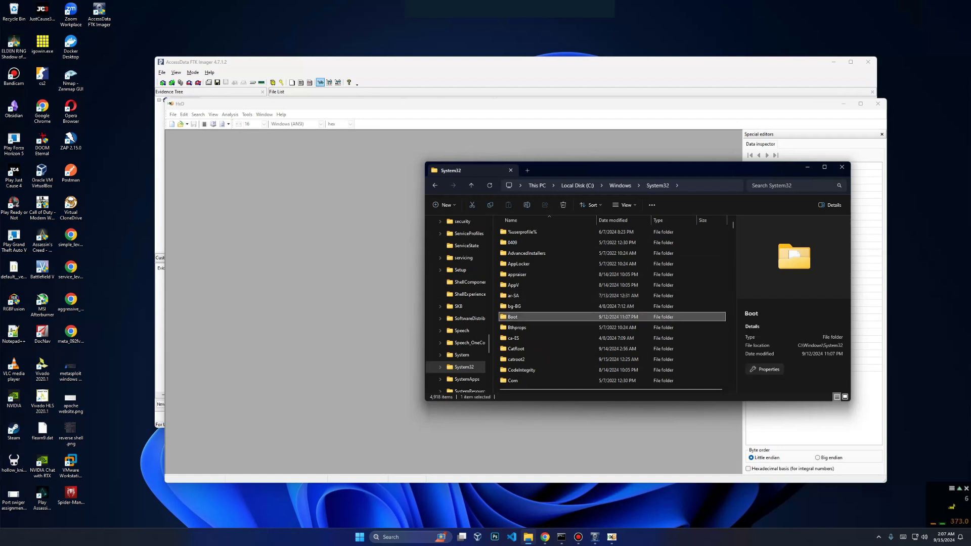
text(mem)
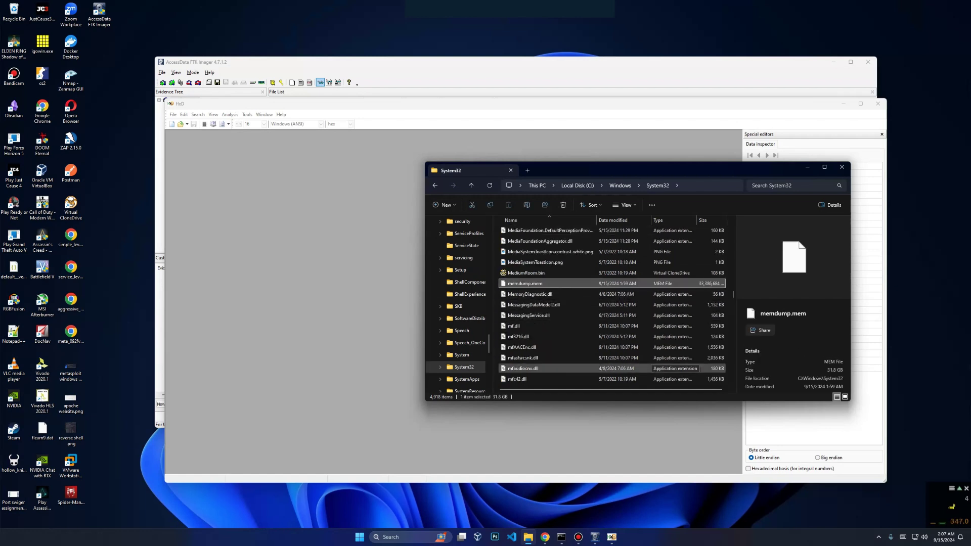
key(Return)
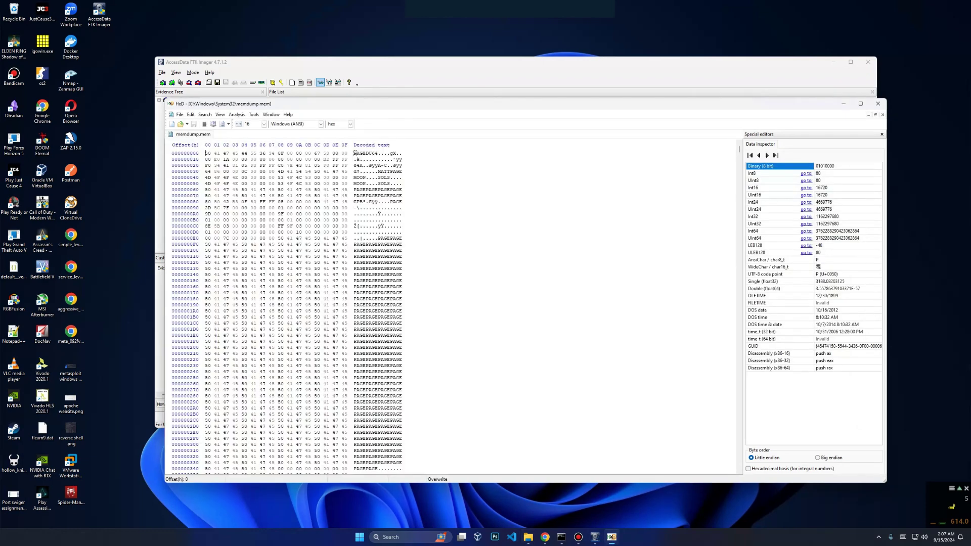
Step: Start a forward text-string search in memdump.mem
key(ctrl+f)
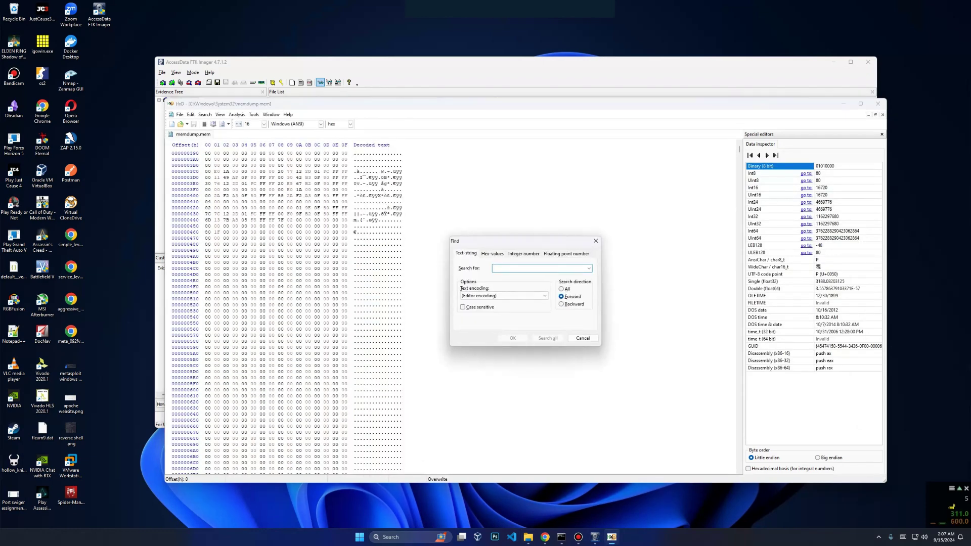